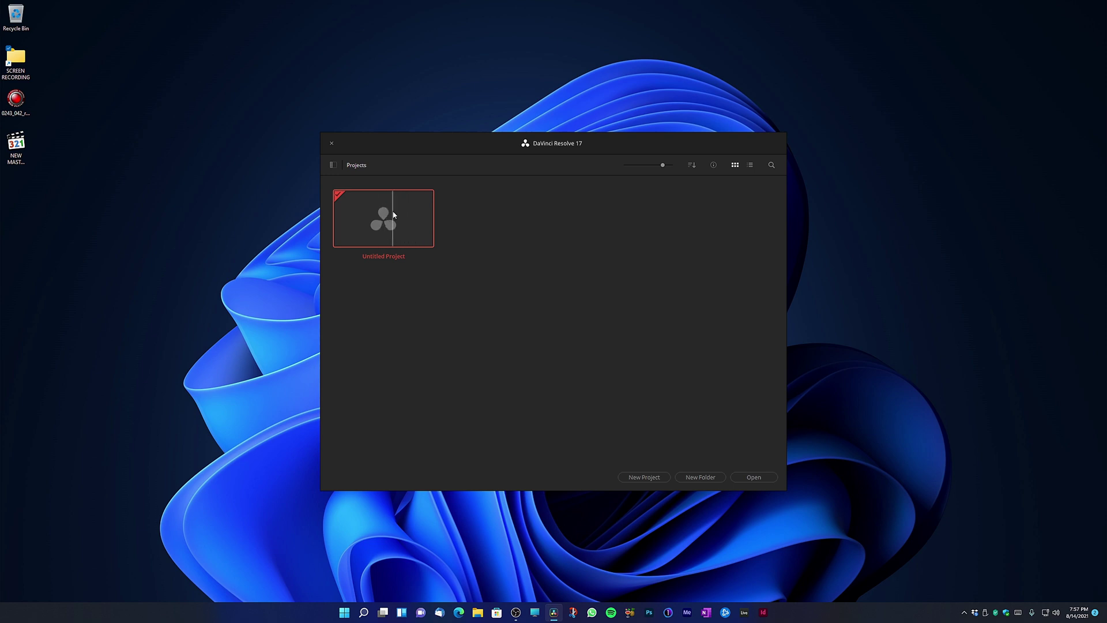
- Create a new project folder named Boot Camp
right_click(491, 223)
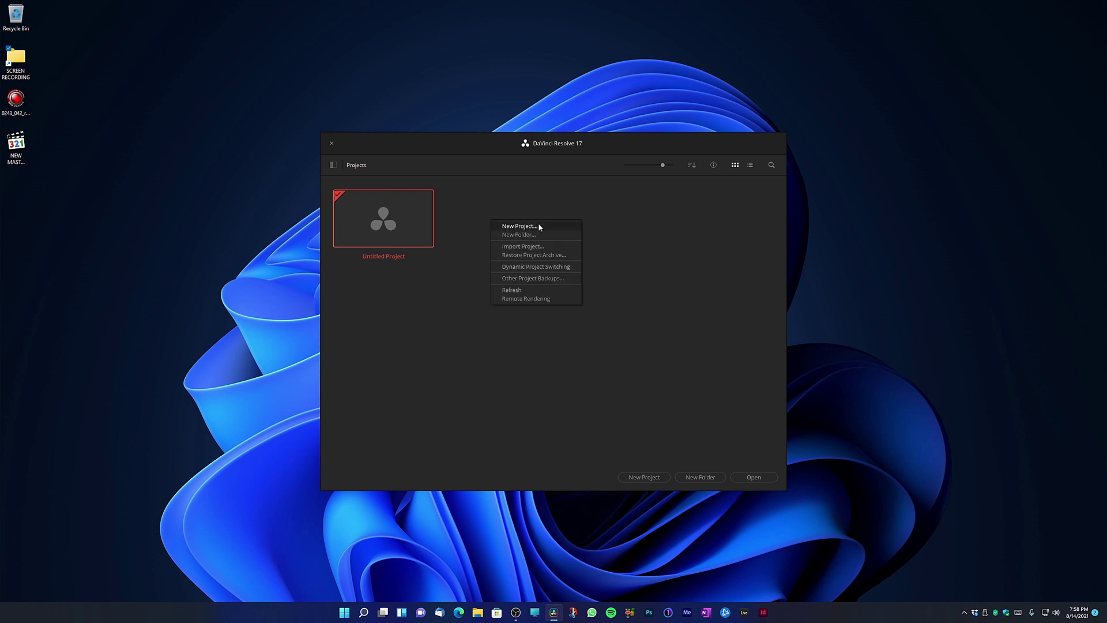
left_click(630, 341)
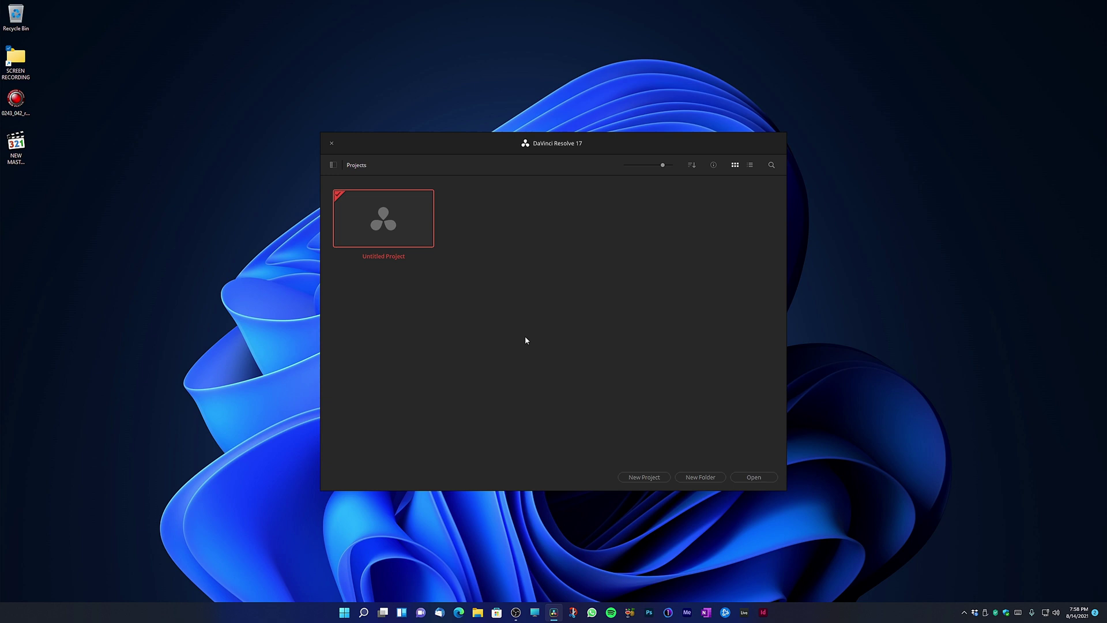
left_click(702, 477)
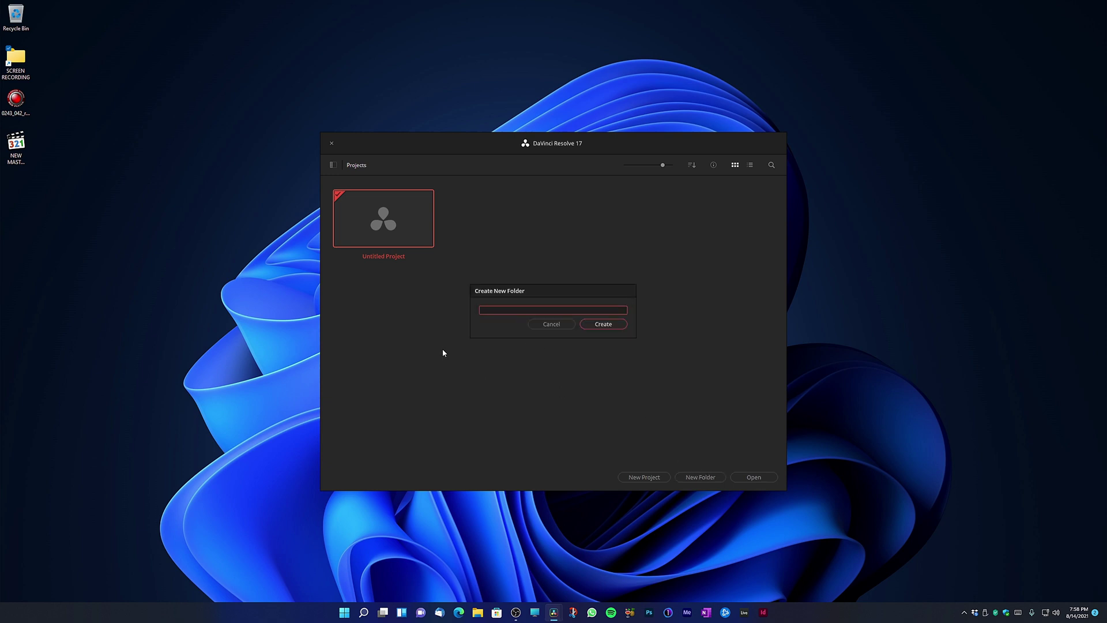
type("Boot Camp")
left_click(612, 324)
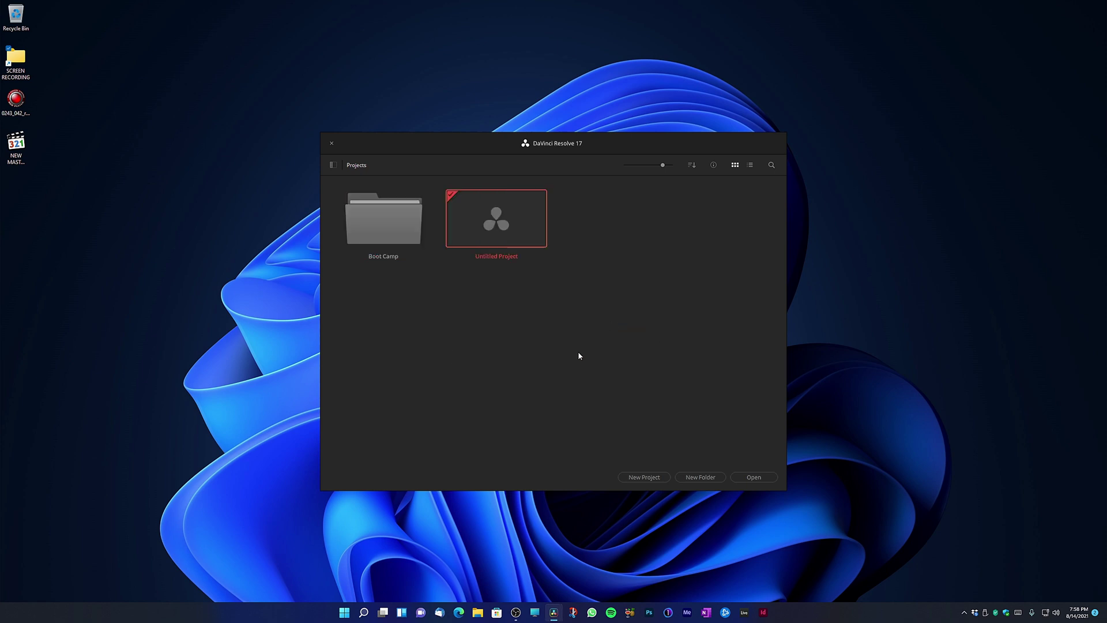
- Look inside the Boot Camp folder, and open the Untitled Project from the Projects root
double_click(380, 222)
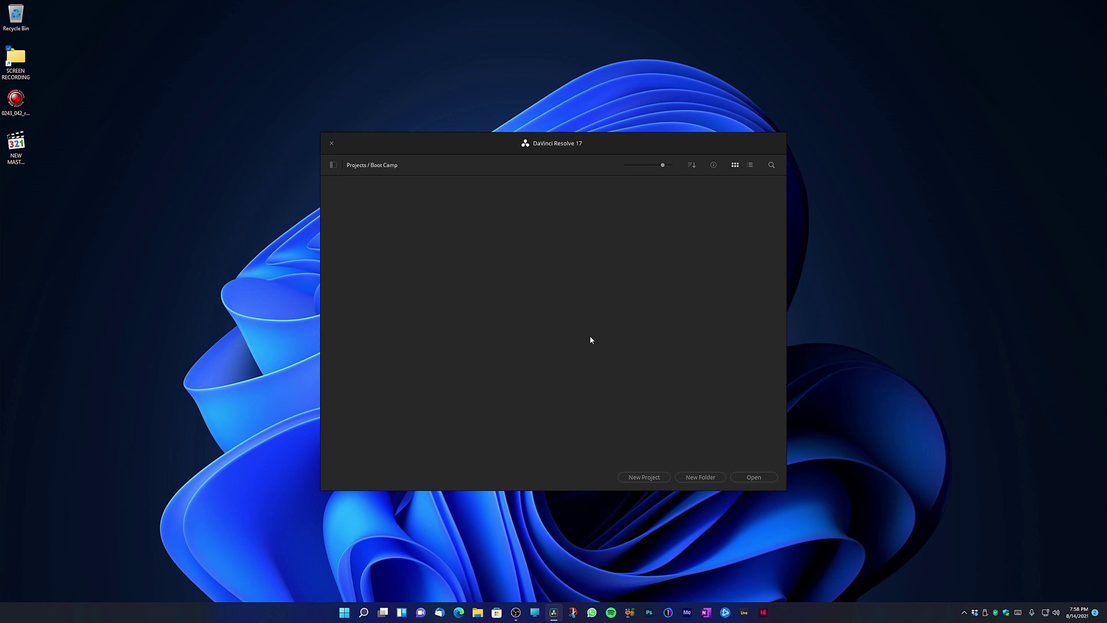
right_click(453, 211)
left_click(641, 339)
left_click(353, 165)
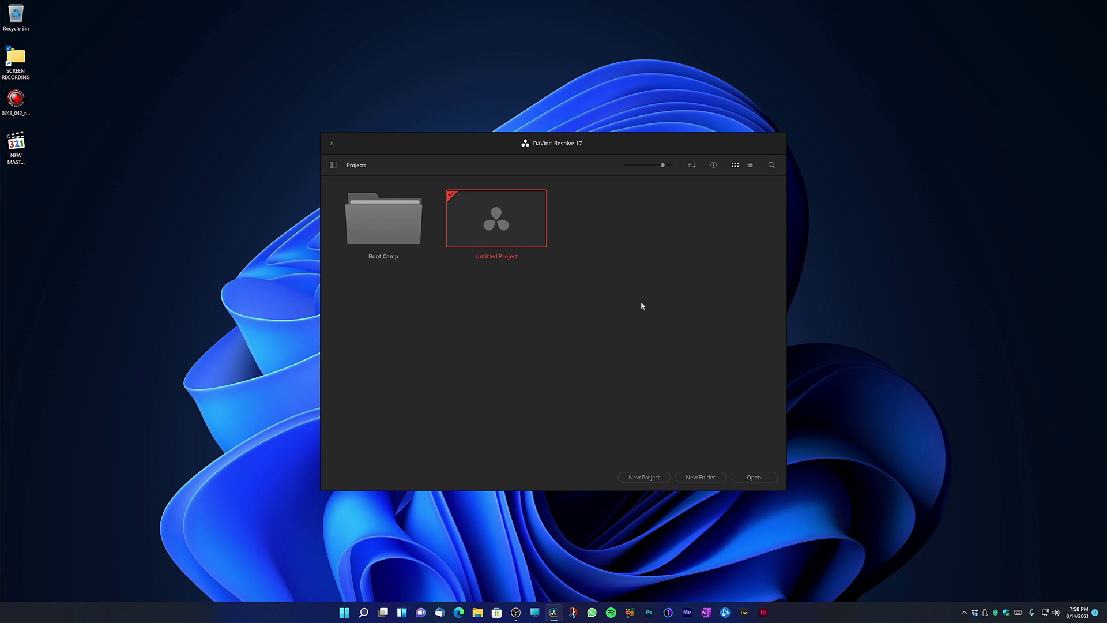
key("super+d")
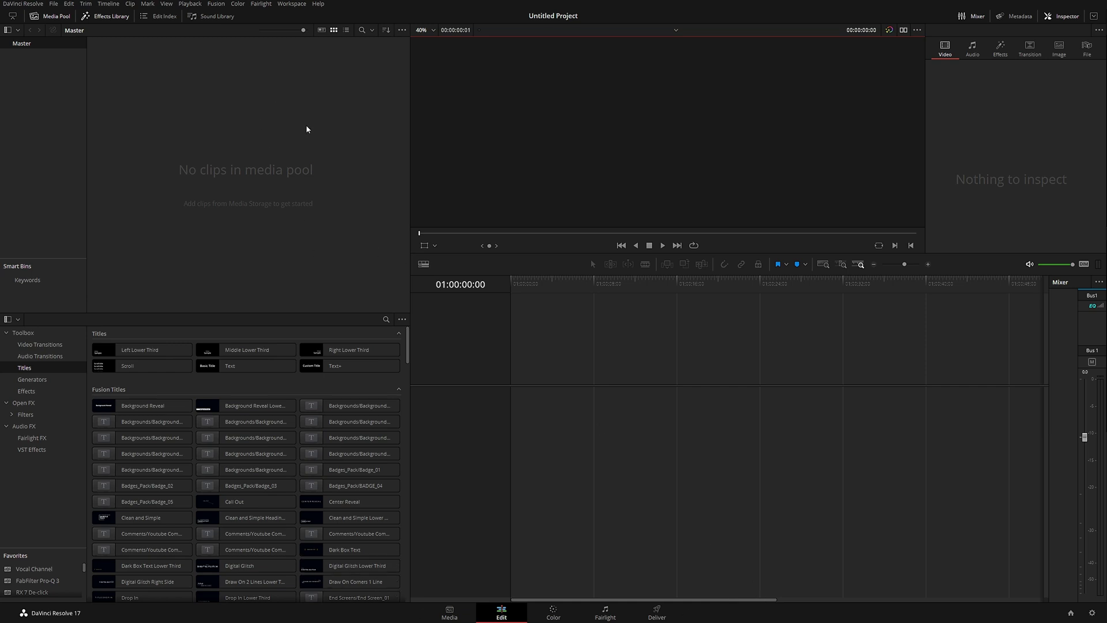
- Hide the Fairlight page from the page navigation
left_click(288, 5)
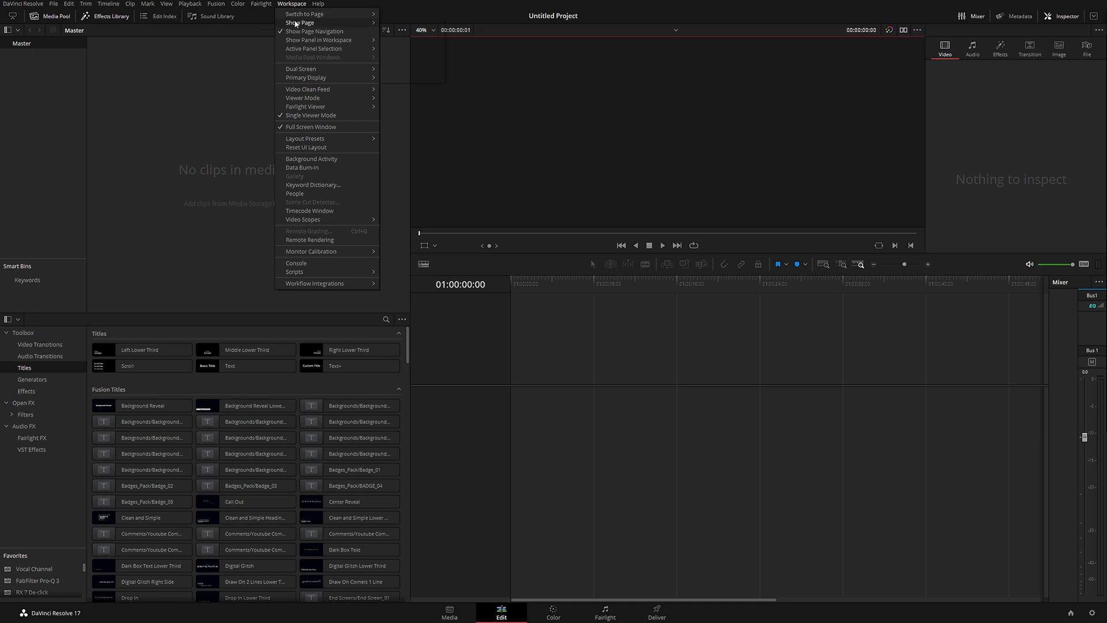
mouse_move(295, 23)
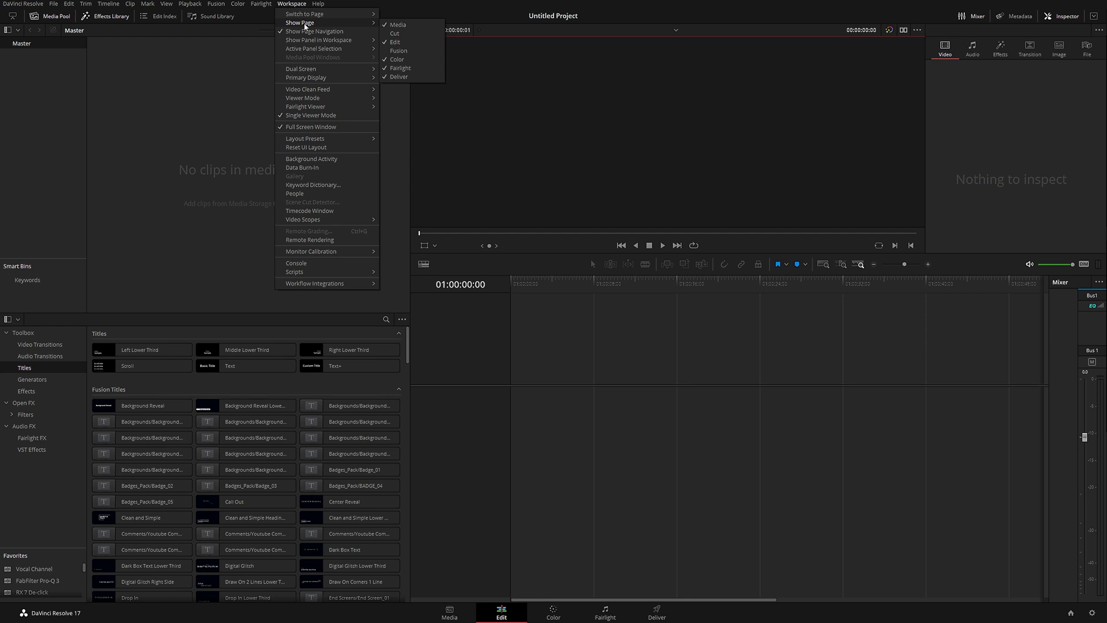
left_click(399, 26)
left_click(401, 69)
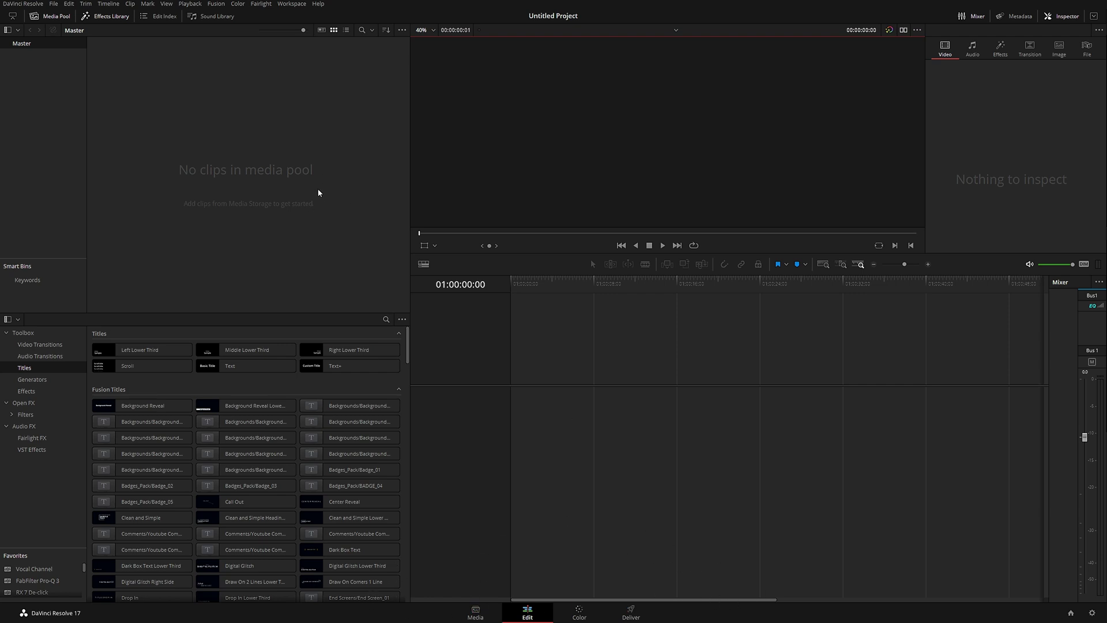
- Show the Fairlight page in the page navigation again
left_click(292, 3)
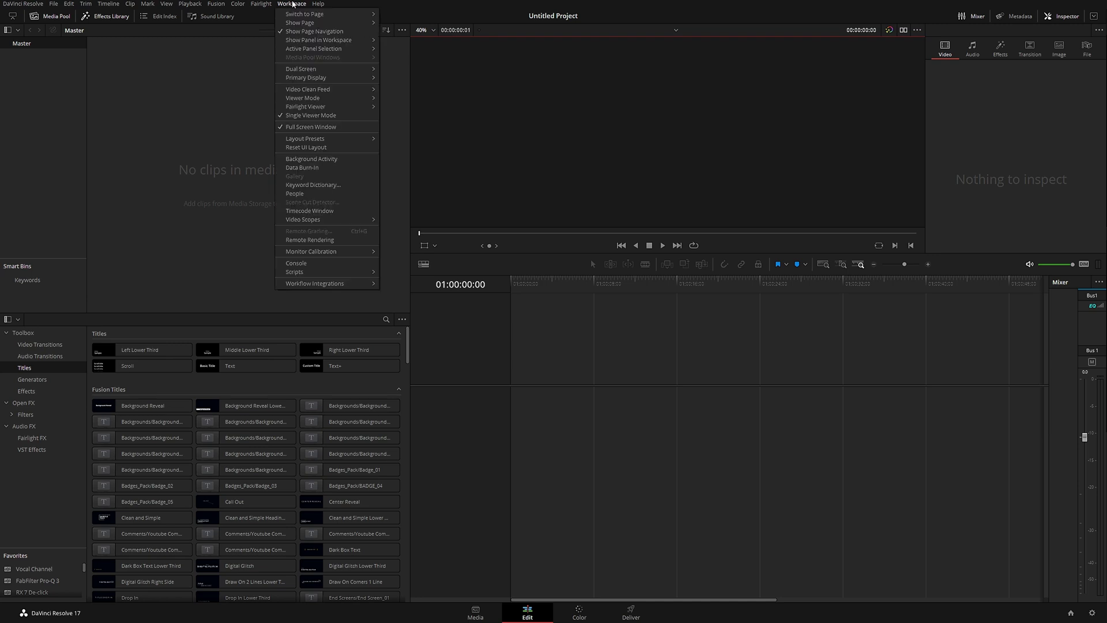
mouse_move(309, 24)
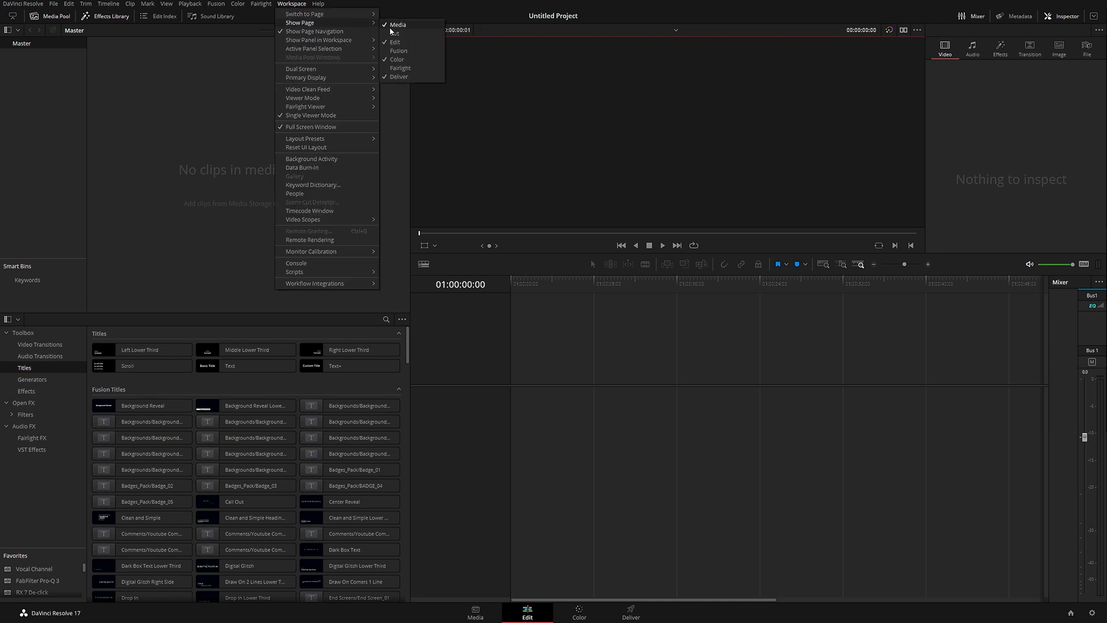
left_click(399, 68)
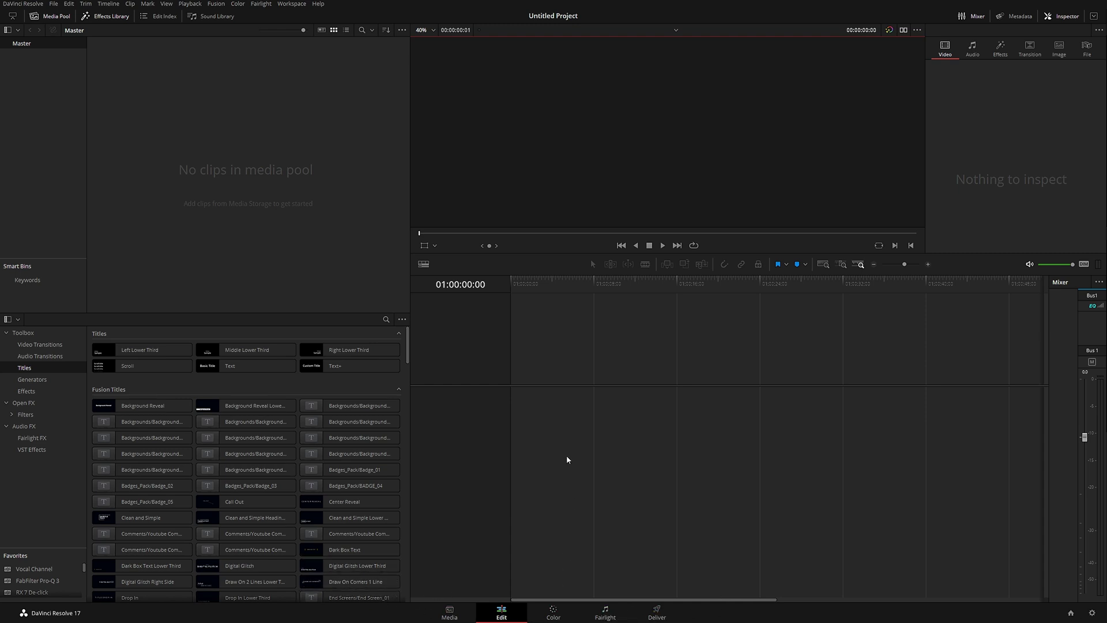
- Switch to the Media page and view the option for adding a new storage location without adding one
left_click(449, 613)
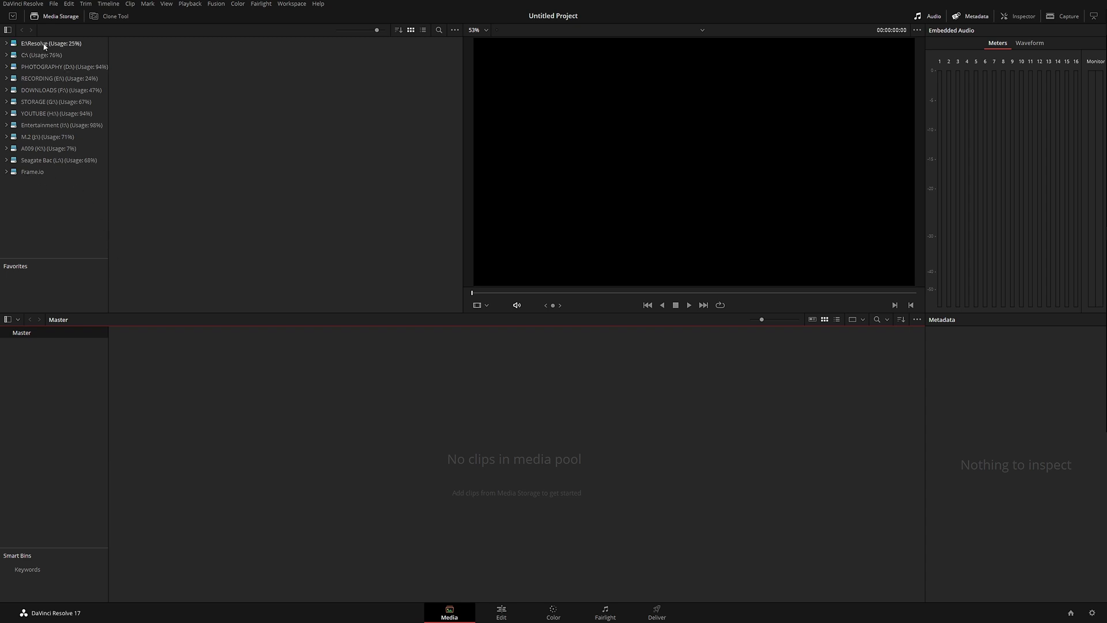
right_click(33, 208)
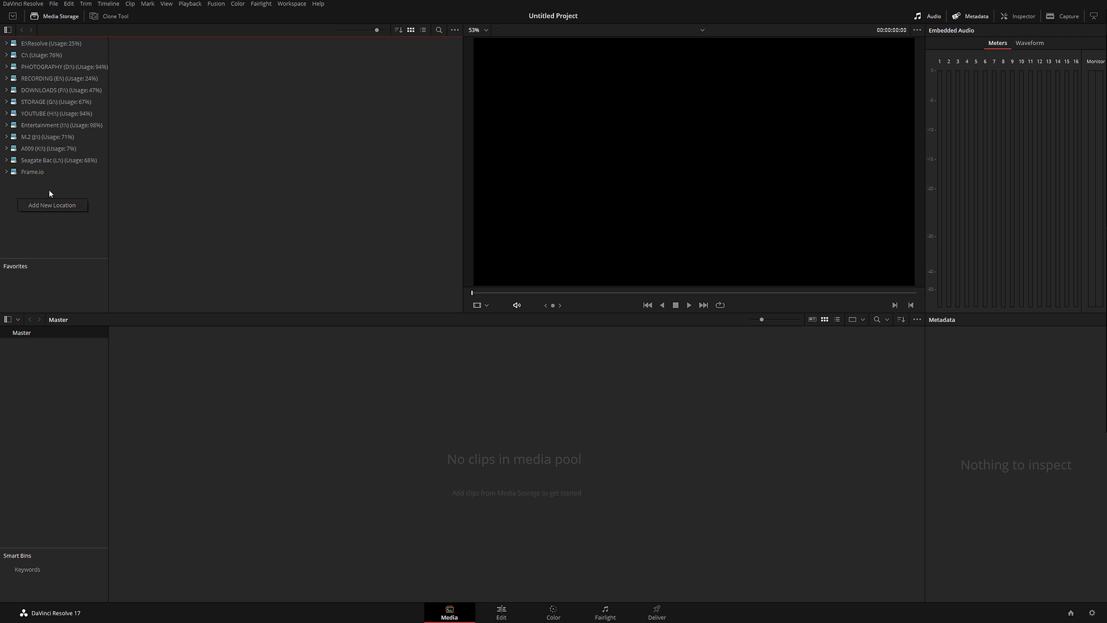
left_click(33, 189)
right_click(27, 200)
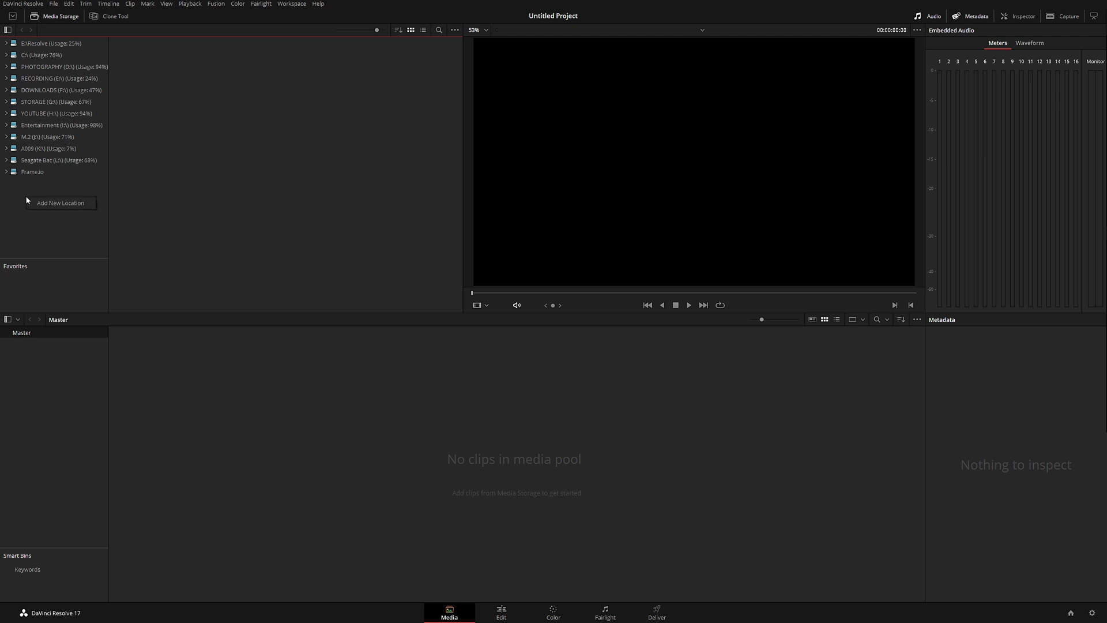
left_click(57, 229)
- Import the 0243_042_red_helium_8k_rawfilm clip from the Desktop into the media pool
right_click(201, 375)
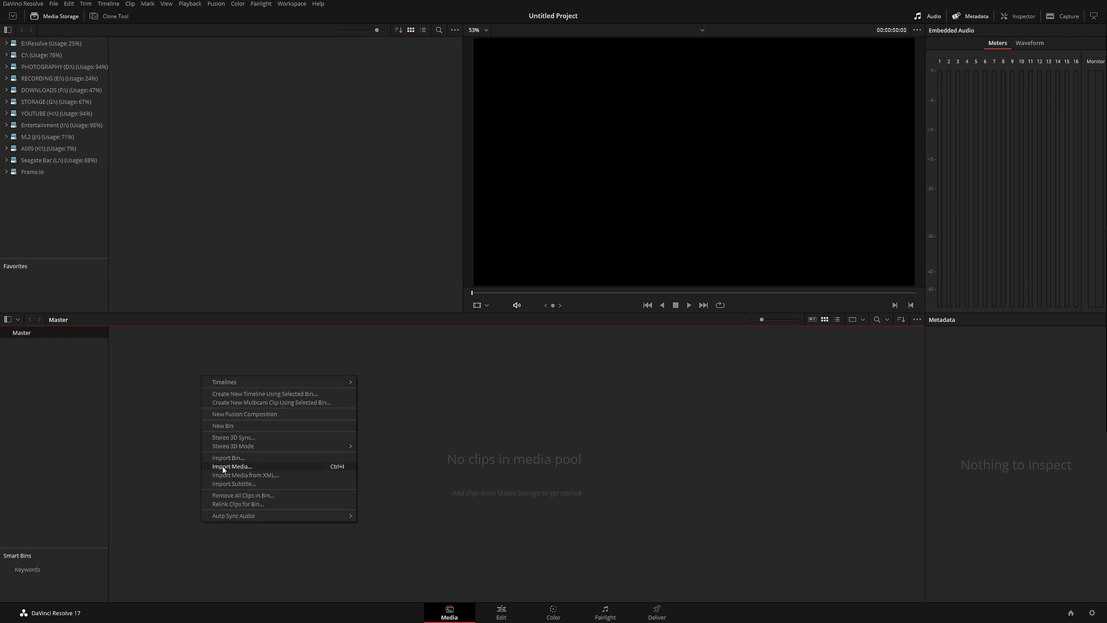
left_click(320, 468)
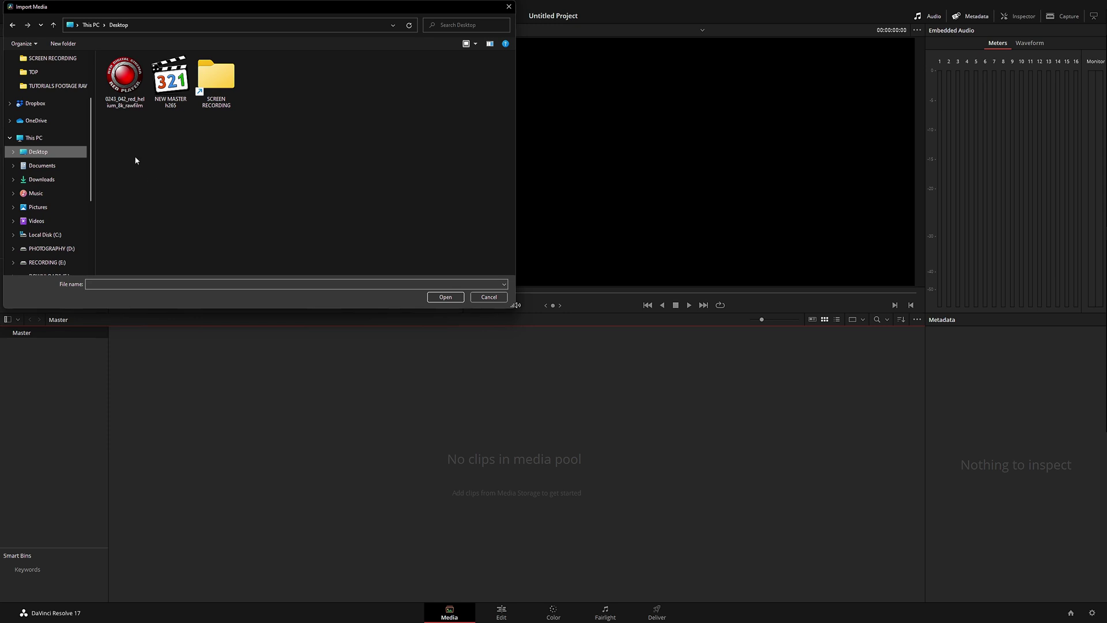
double_click(123, 78)
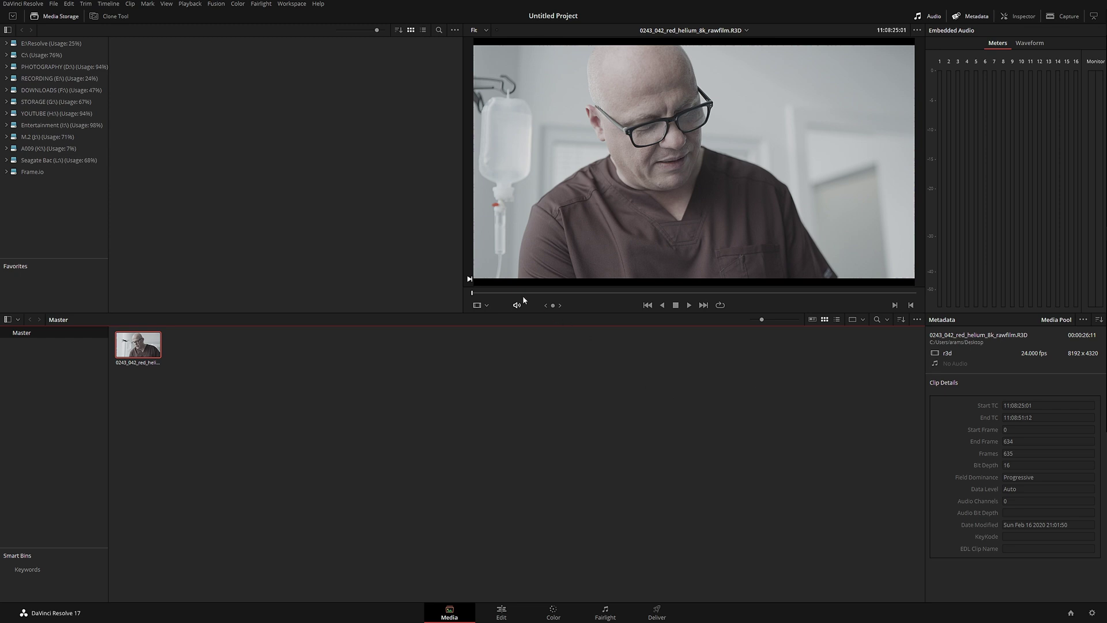
- Scrub through the imported clip in the viewer and mute the playback audio
left_click_drag(522, 292, 841, 292)
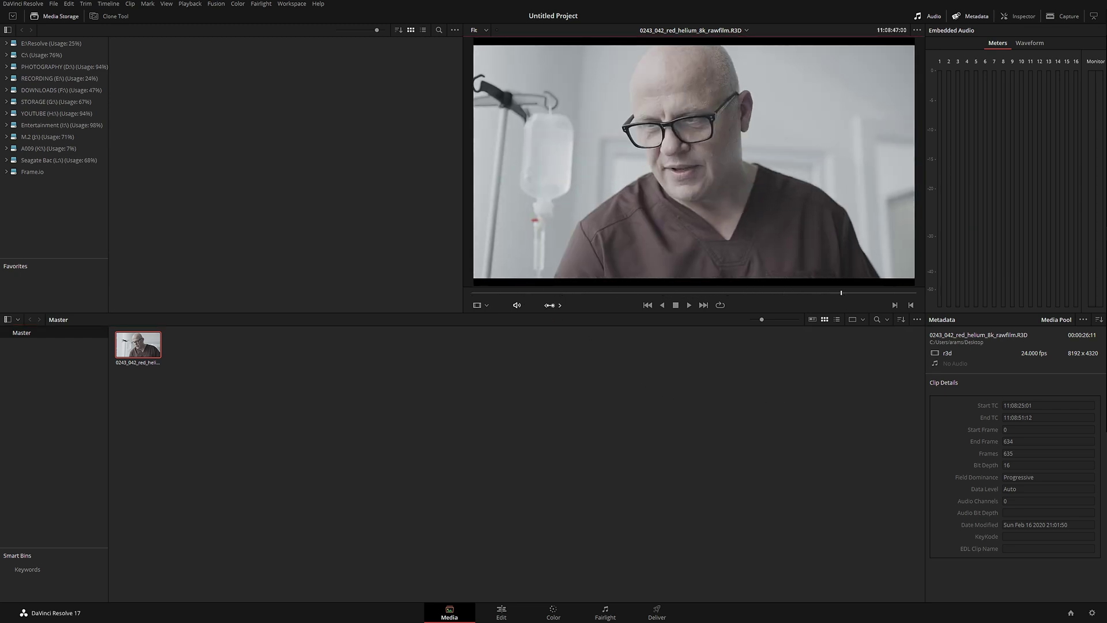
left_click(518, 306)
left_click_drag(638, 292, 709, 292)
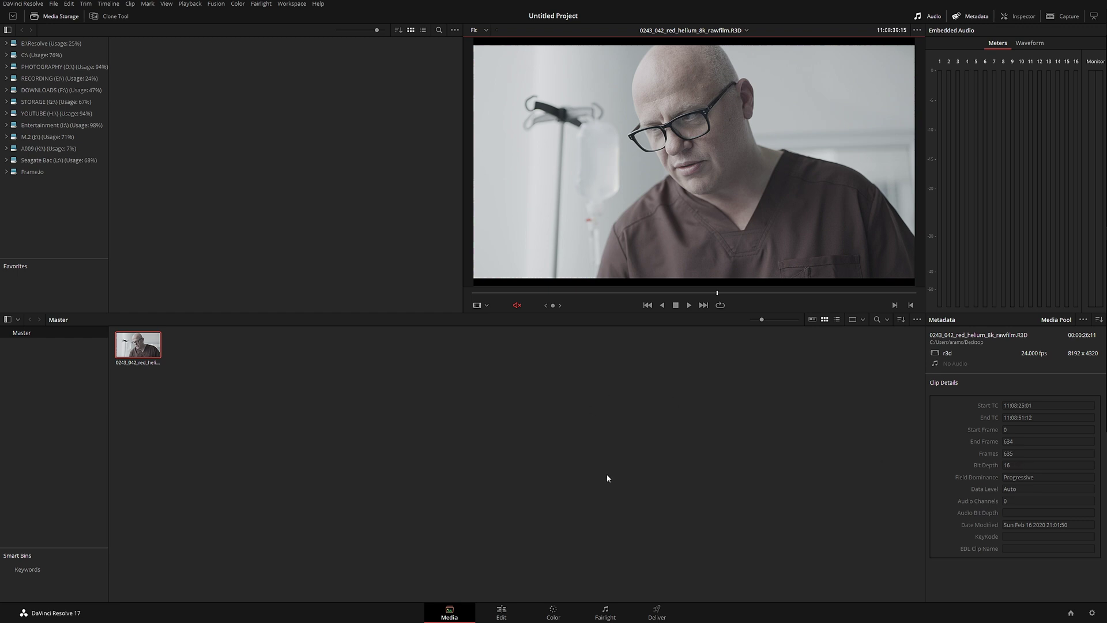
- Try a zoom of 0.570, X position of 140 and rotation of -118.1 on the clip, and reset its transform
left_click(1021, 17)
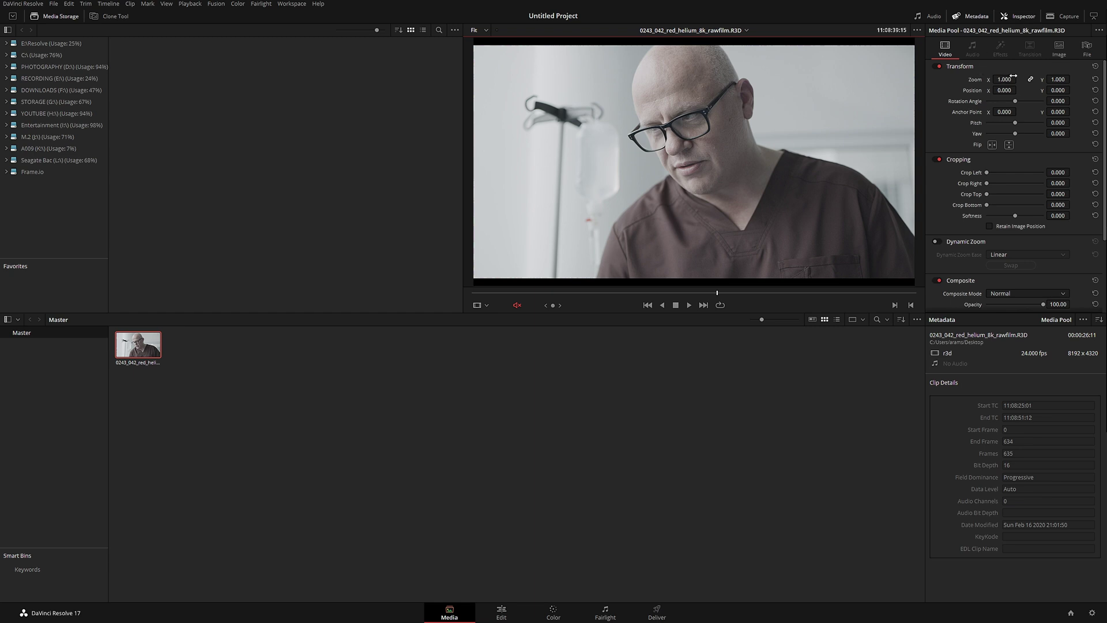
left_click_drag(1013, 76, 1035, 102)
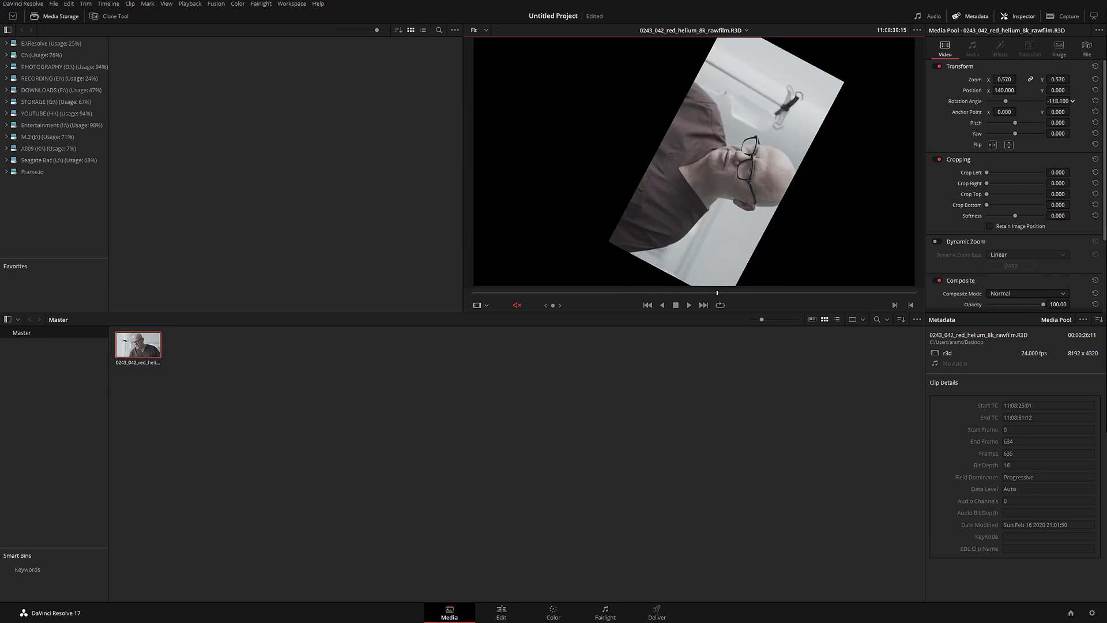
left_click(1095, 66)
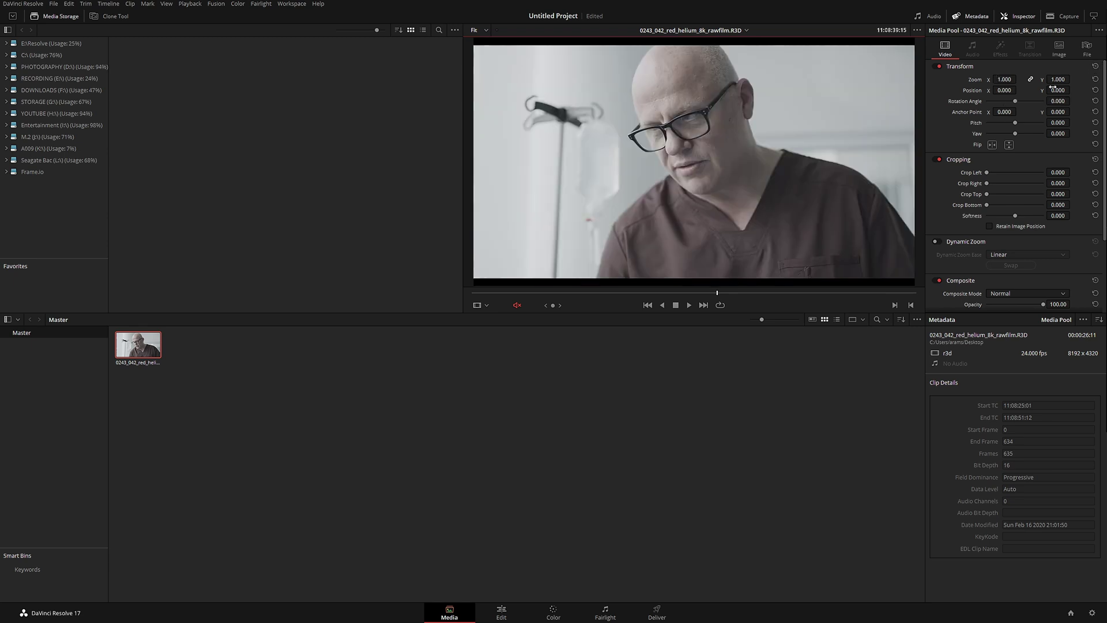
left_click(1018, 17)
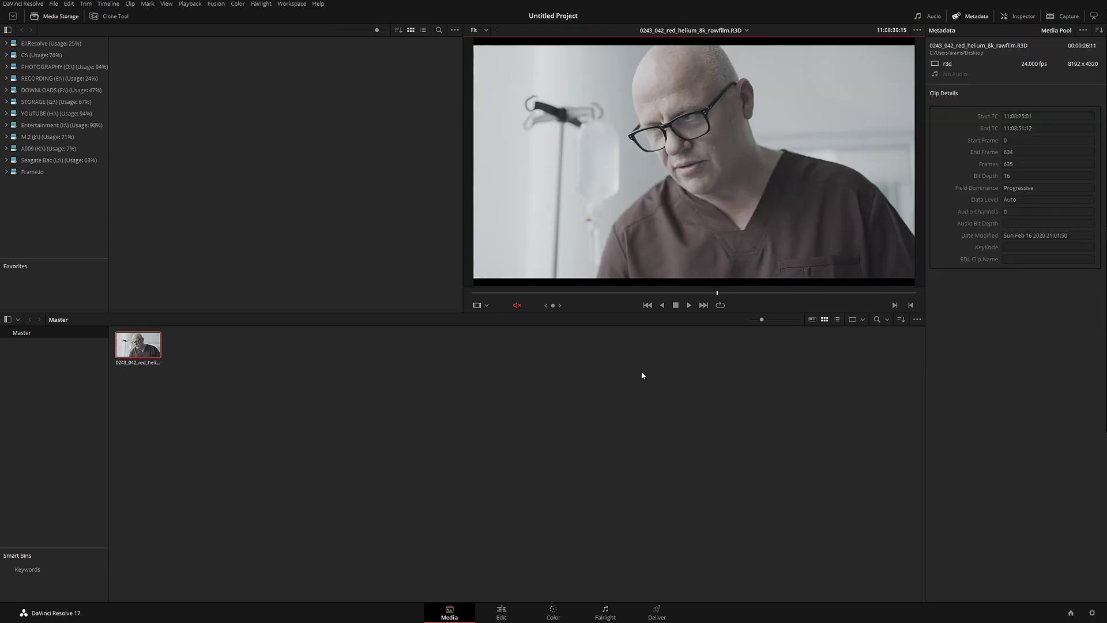
left_click(276, 505)
left_click(139, 345)
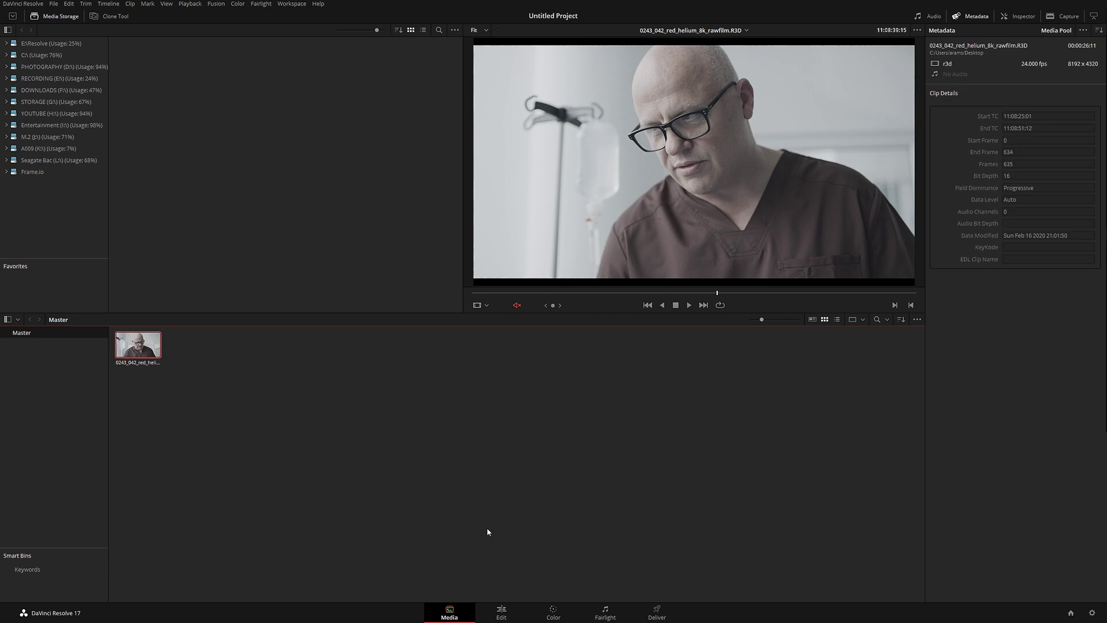
- Switch to the Edit page and create a bin named RED RAW under Master
left_click(501, 613)
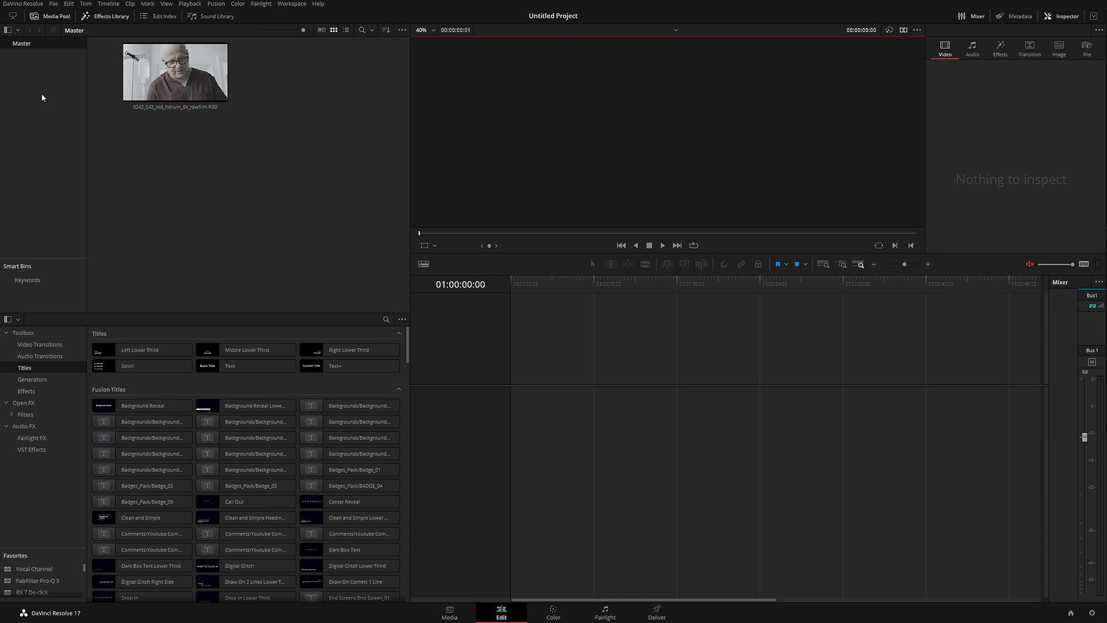
right_click(41, 71)
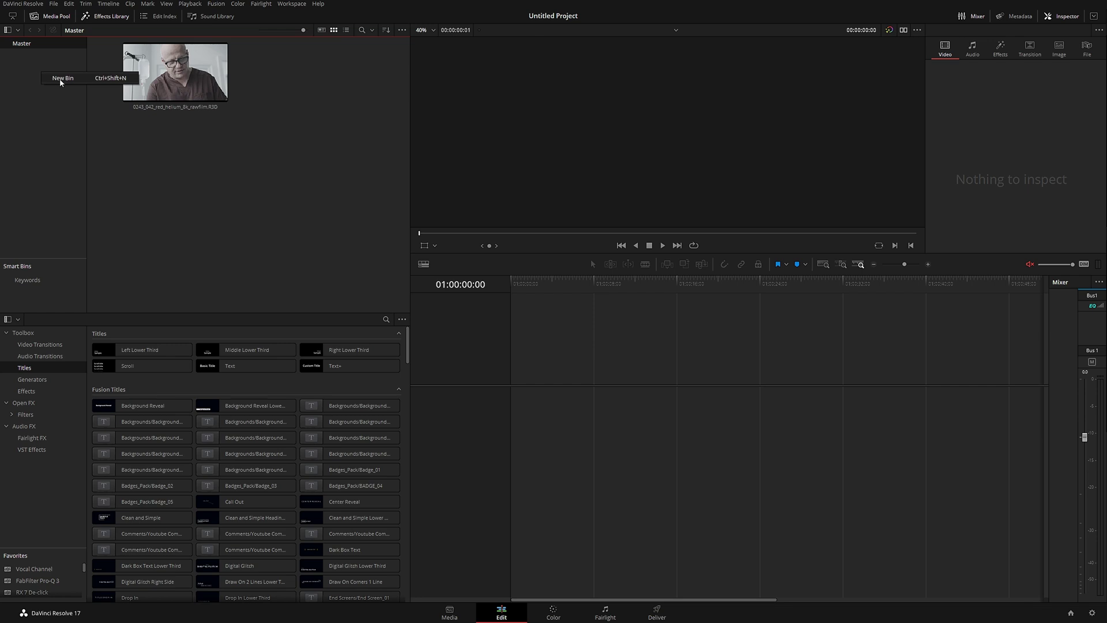
left_click(61, 80)
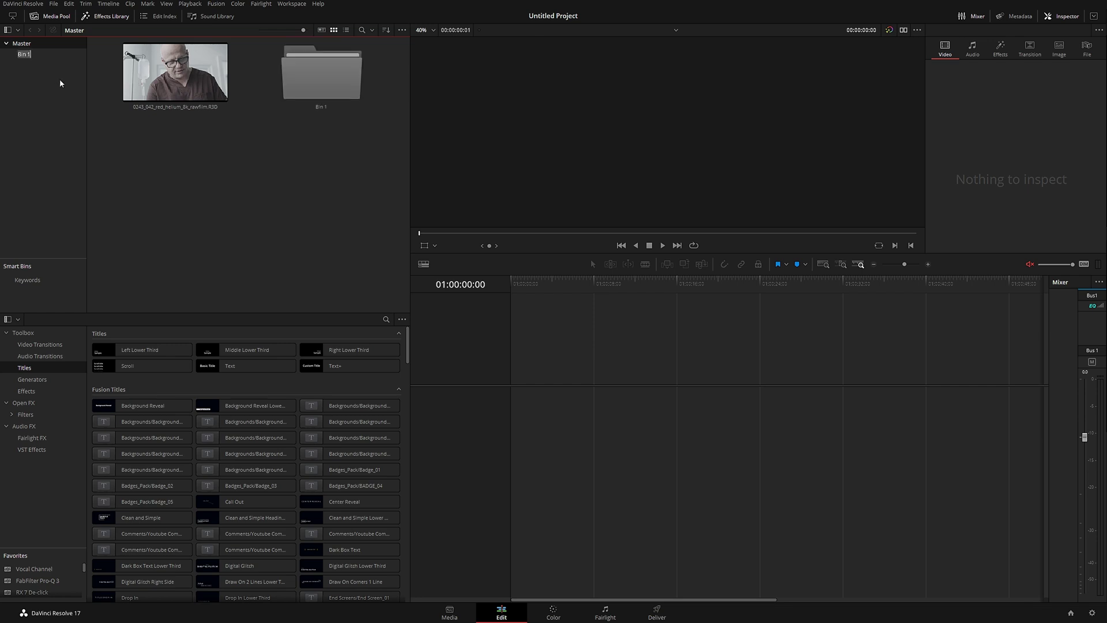
type("RED RAW")
key("Return")
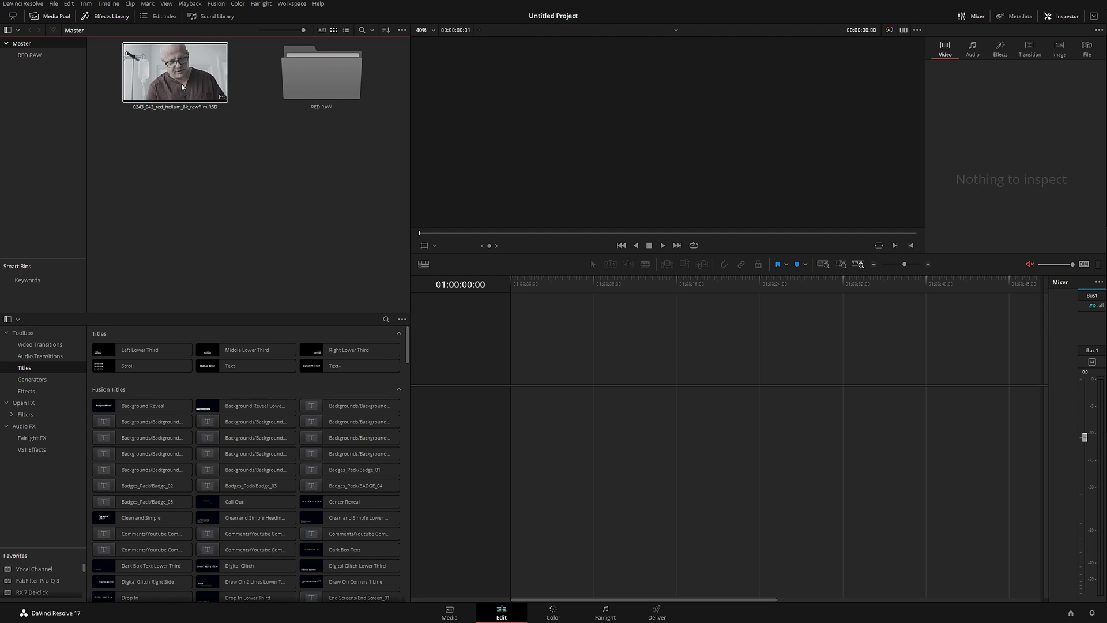
- Move the R3D clip into the RED RAW bin and open that bin
left_click_drag(191, 87, 316, 84)
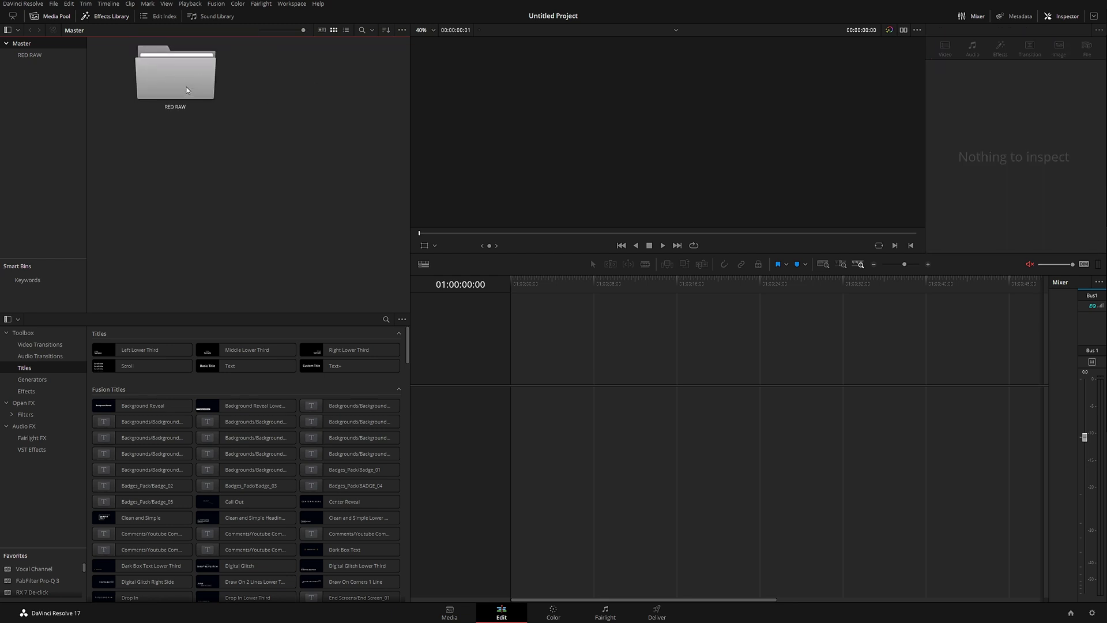
double_click(175, 79)
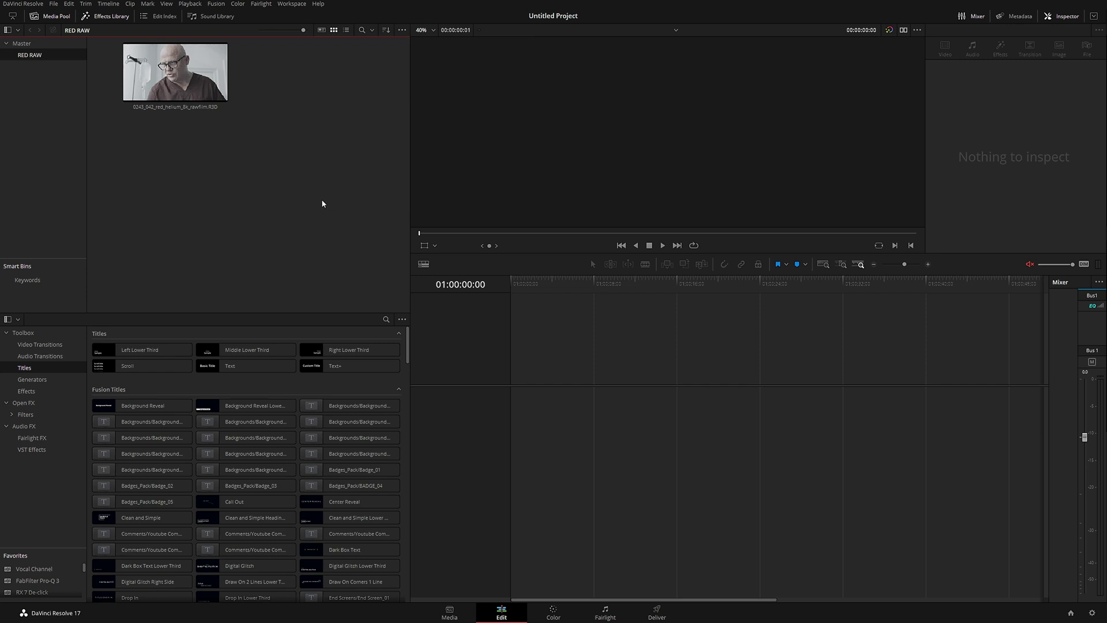
- Place the R3D clip at the start of the empty timeline, and close the project settings without saving
left_click_drag(176, 74, 522, 425)
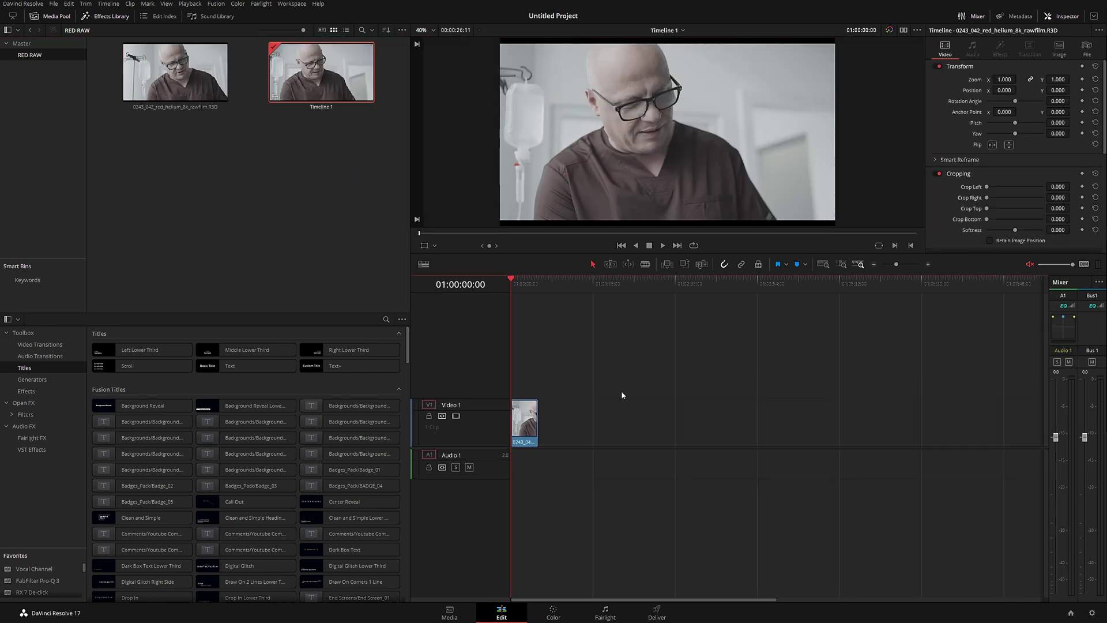
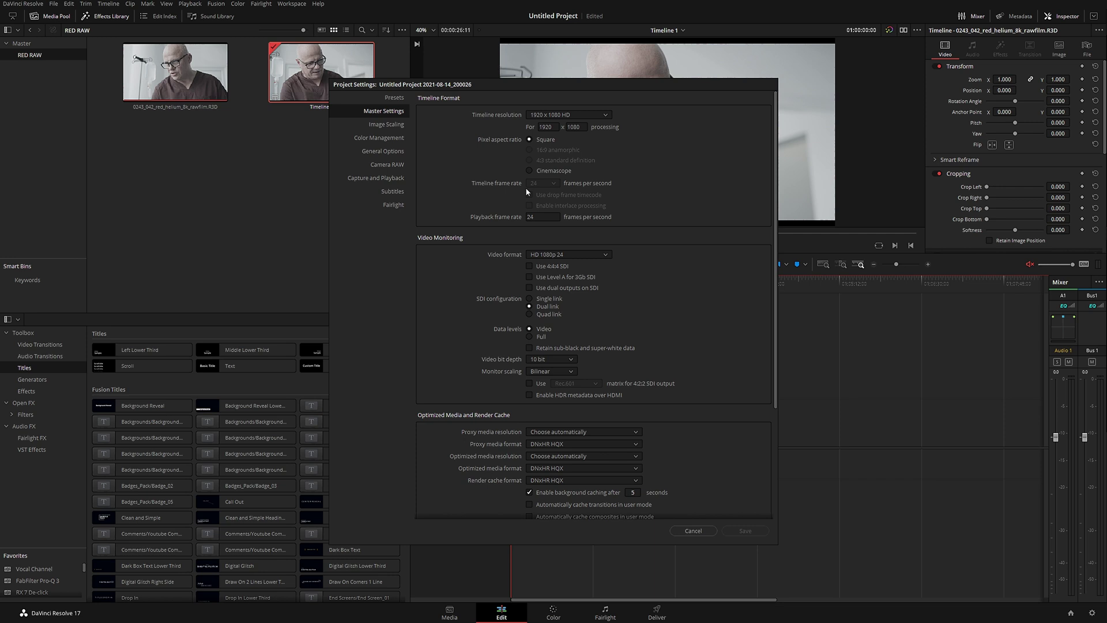
left_click(692, 529)
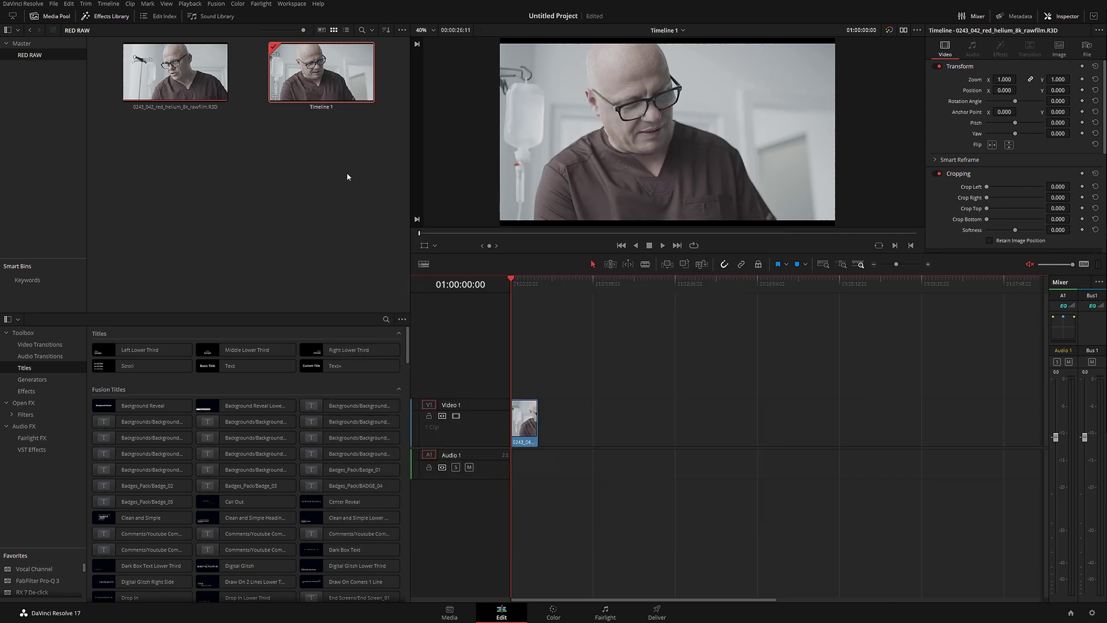
- Delete Timeline 1 from the RED RAW bin, and check the timeline frame rate in the project settings without saving
left_click(318, 66)
key("Delete")
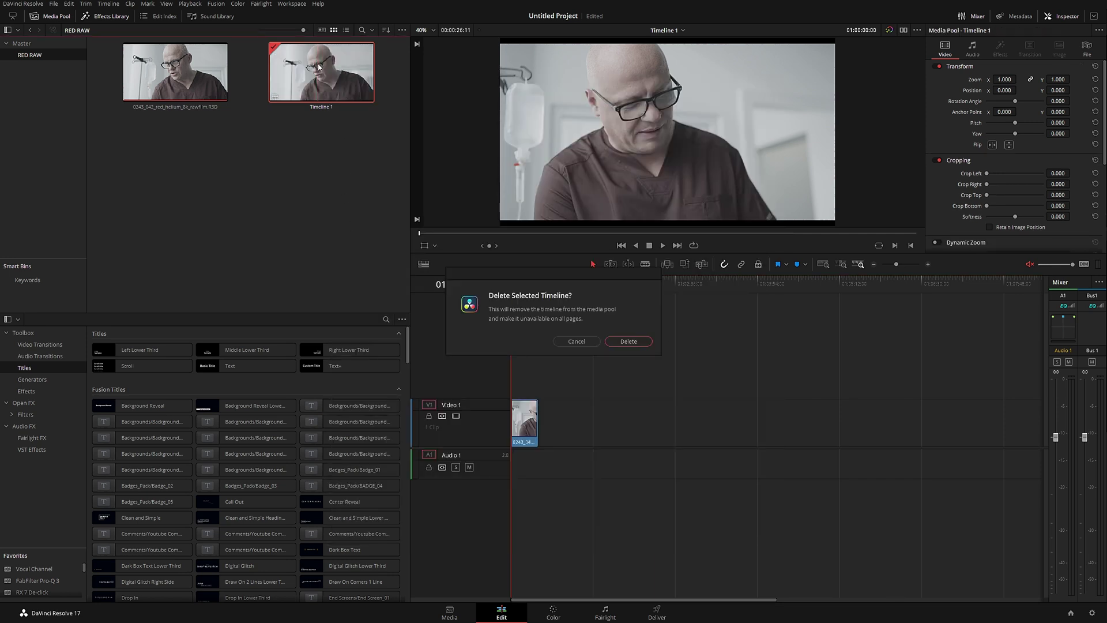
left_click(629, 342)
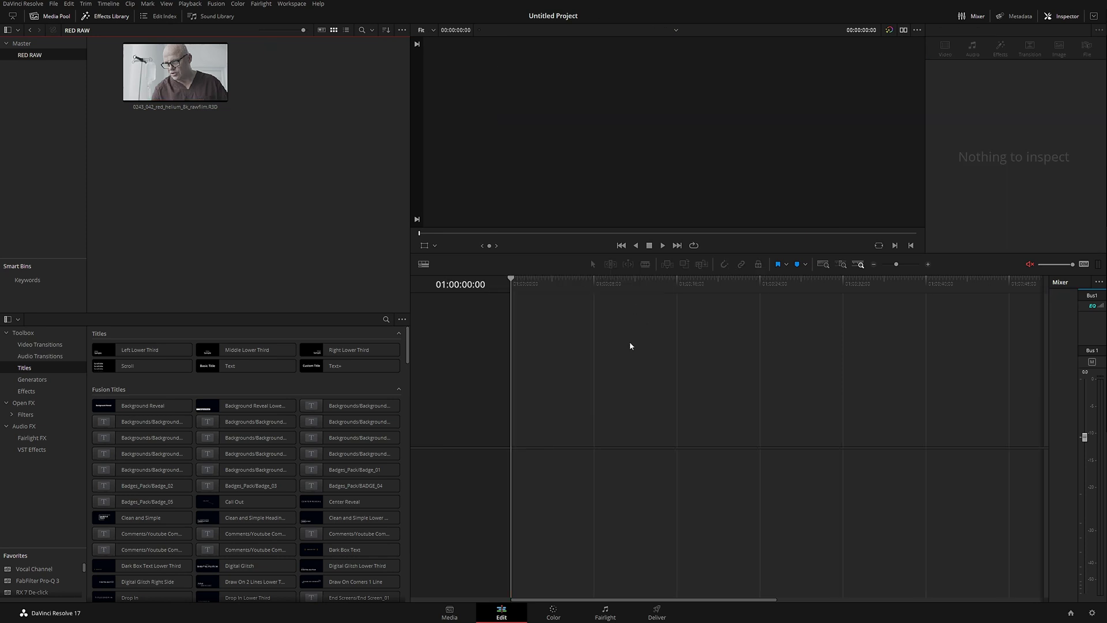
left_click(1091, 613)
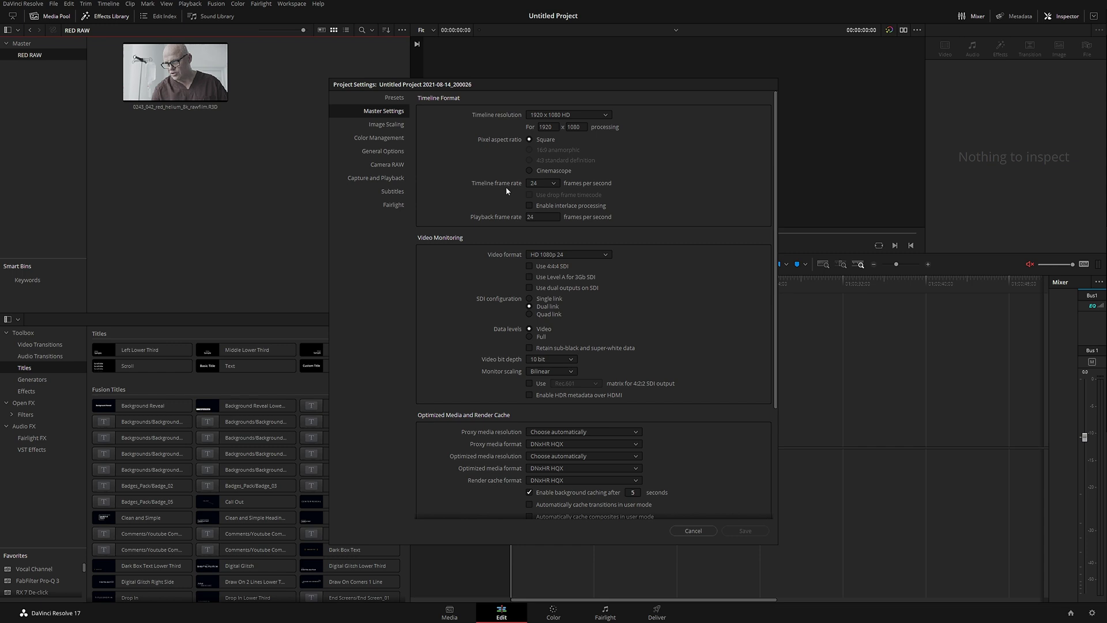
left_click(695, 530)
- Place the R3D clip at the start of the empty timeline area, and review the timeline frame rate in the project settings without saving
left_click_drag(160, 85, 524, 421)
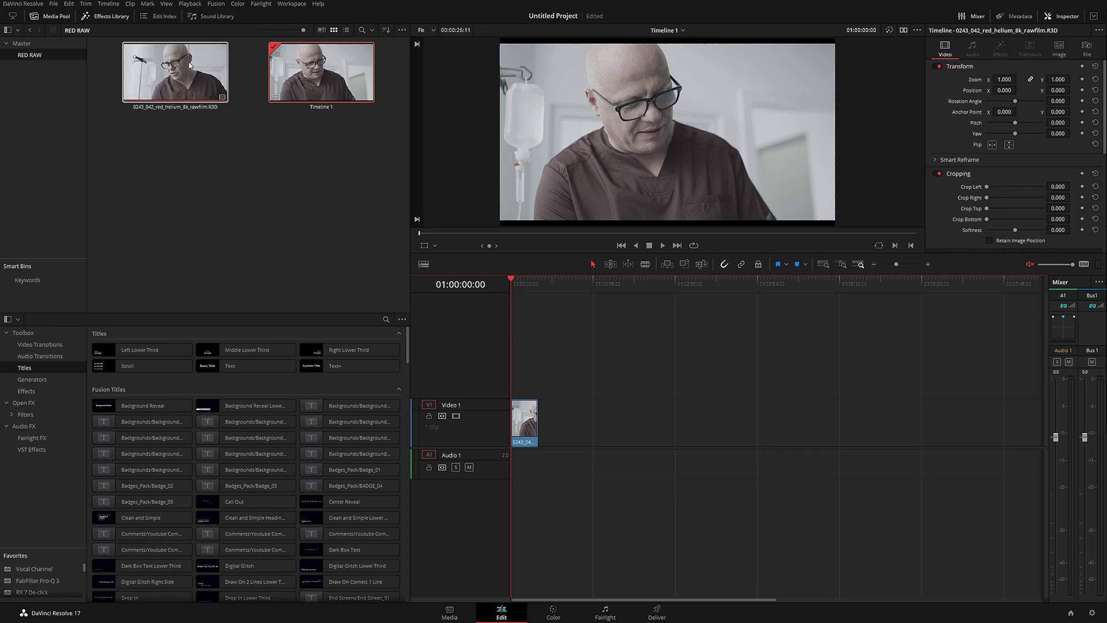
left_click(1091, 613)
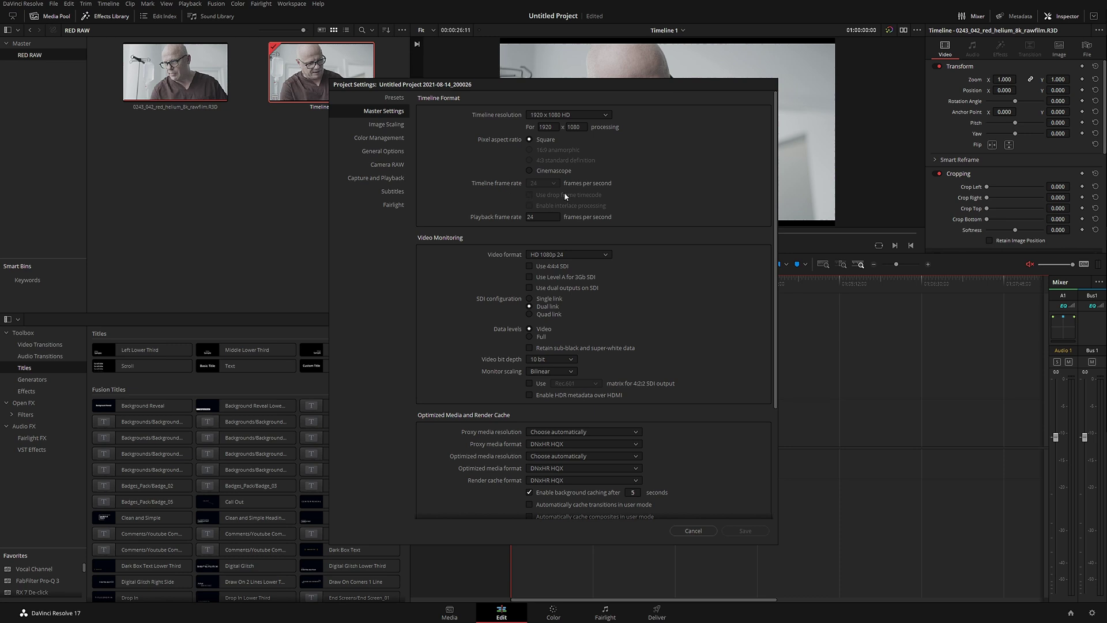
left_click(693, 530)
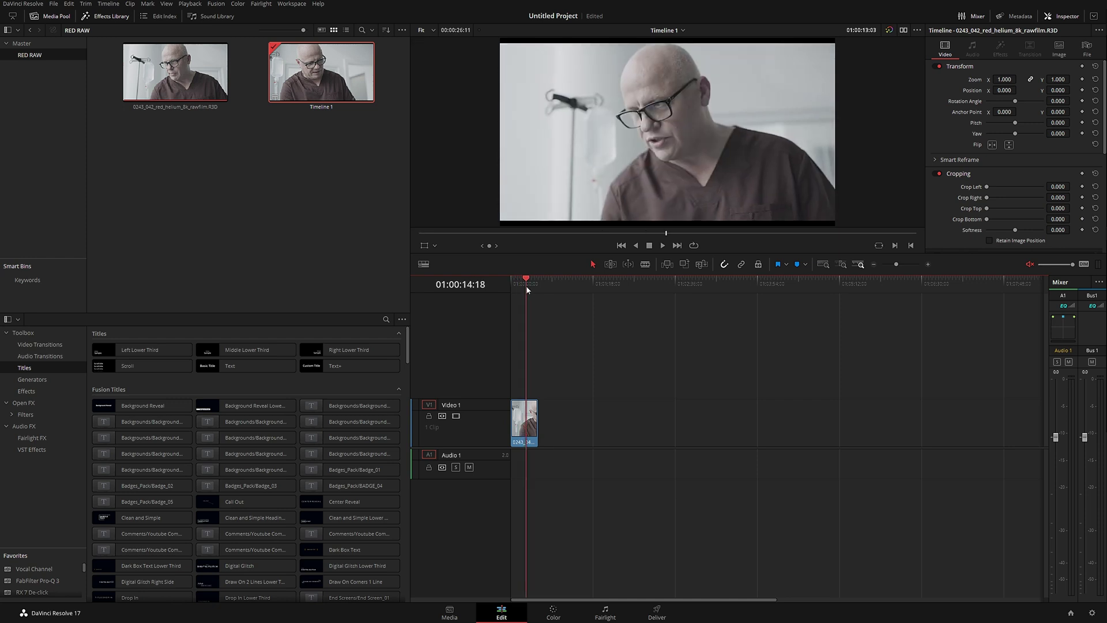
- Delete the R3D clip from the timeline and remove Timeline 1 from the RED RAW bin
left_click_drag(583, 370, 511, 494)
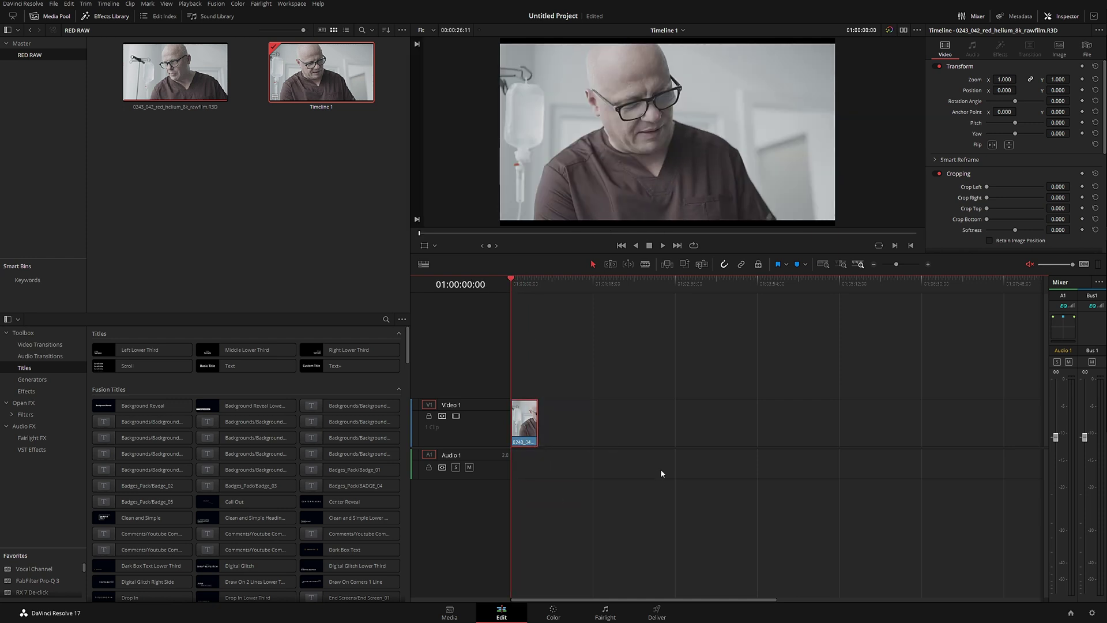
key("Delete")
left_click(316, 81)
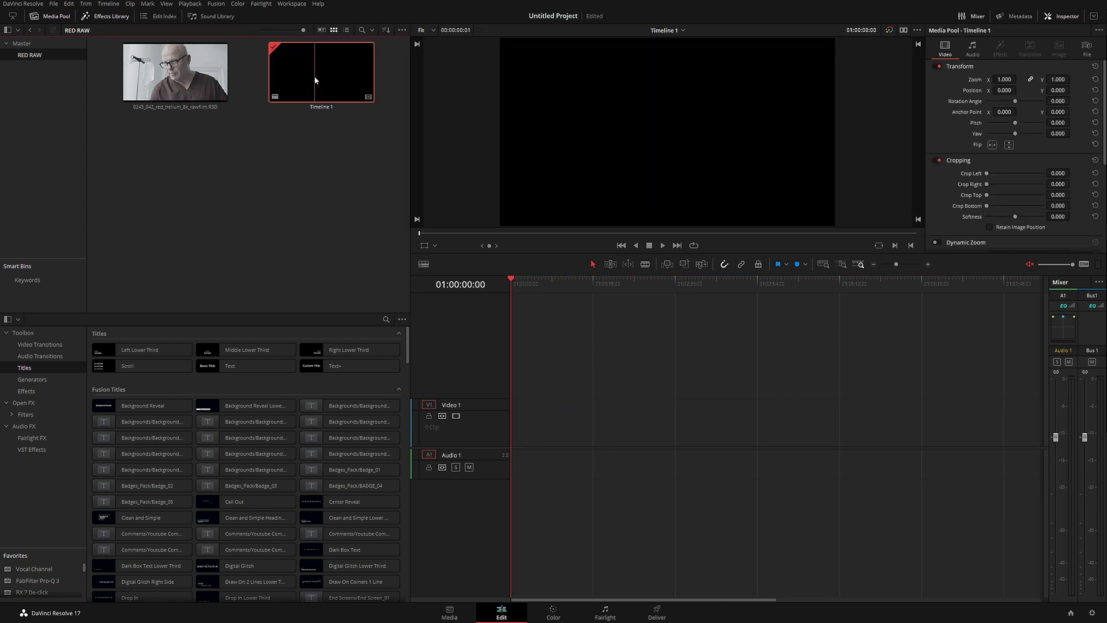
key("Delete")
left_click(621, 340)
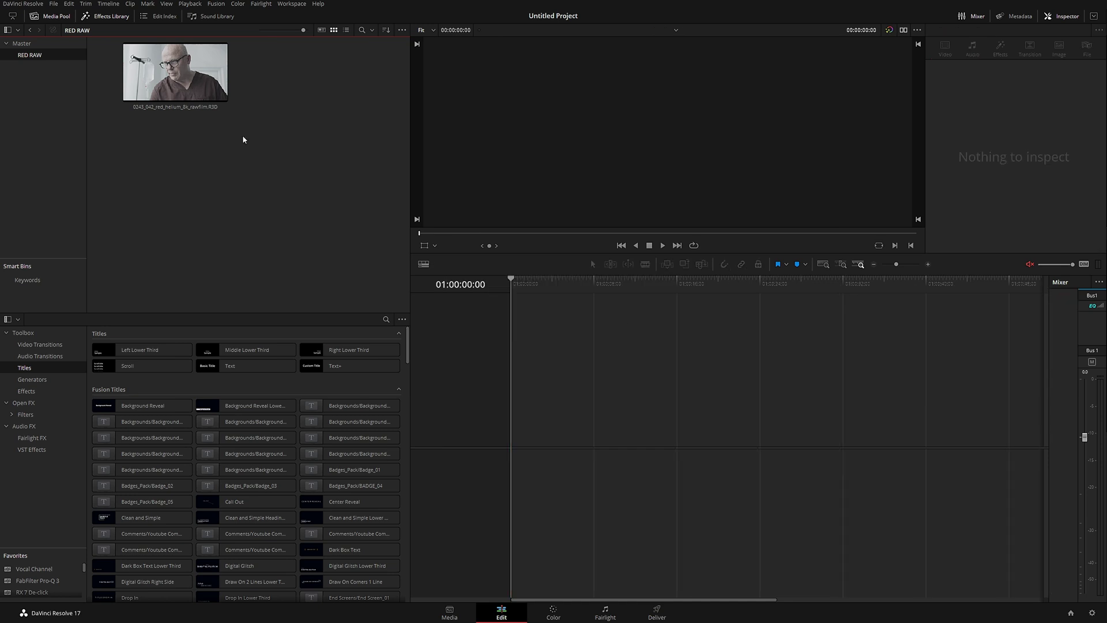
- Create a new timeline named Timeline 1 with Empty Timeline disabled and project settings in use, and scrub through its clip
left_click(108, 4)
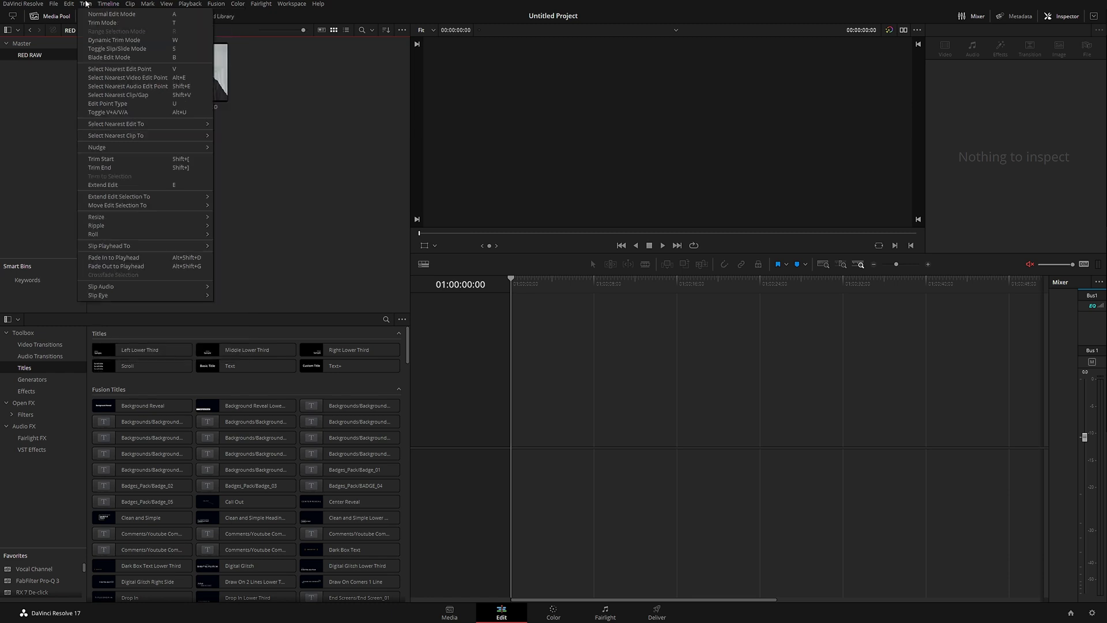
mouse_move(54, 4)
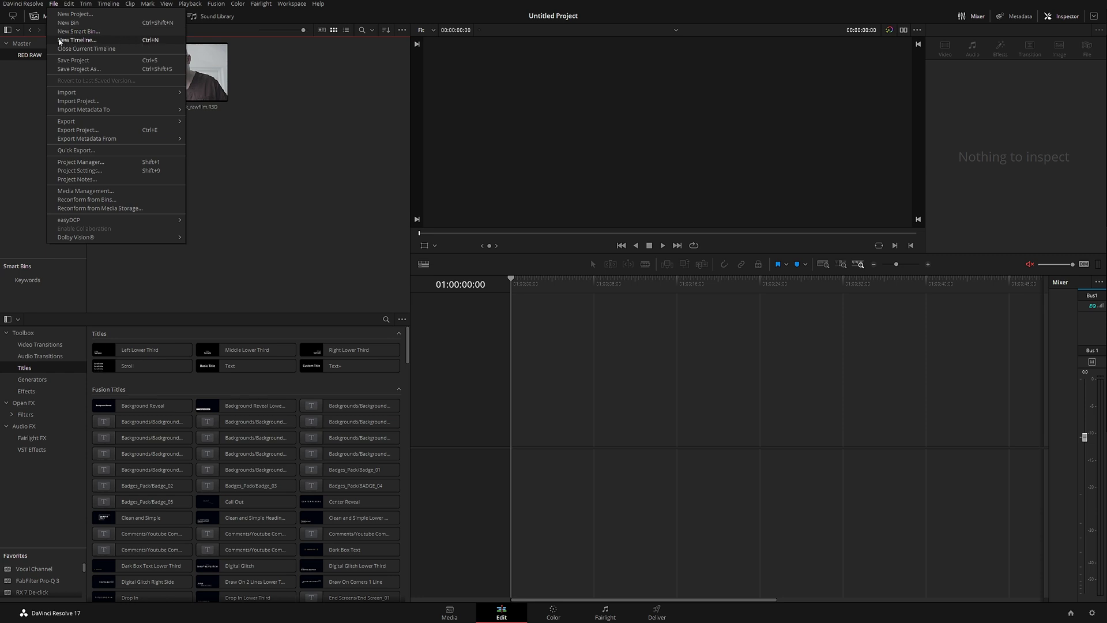
left_click(153, 40)
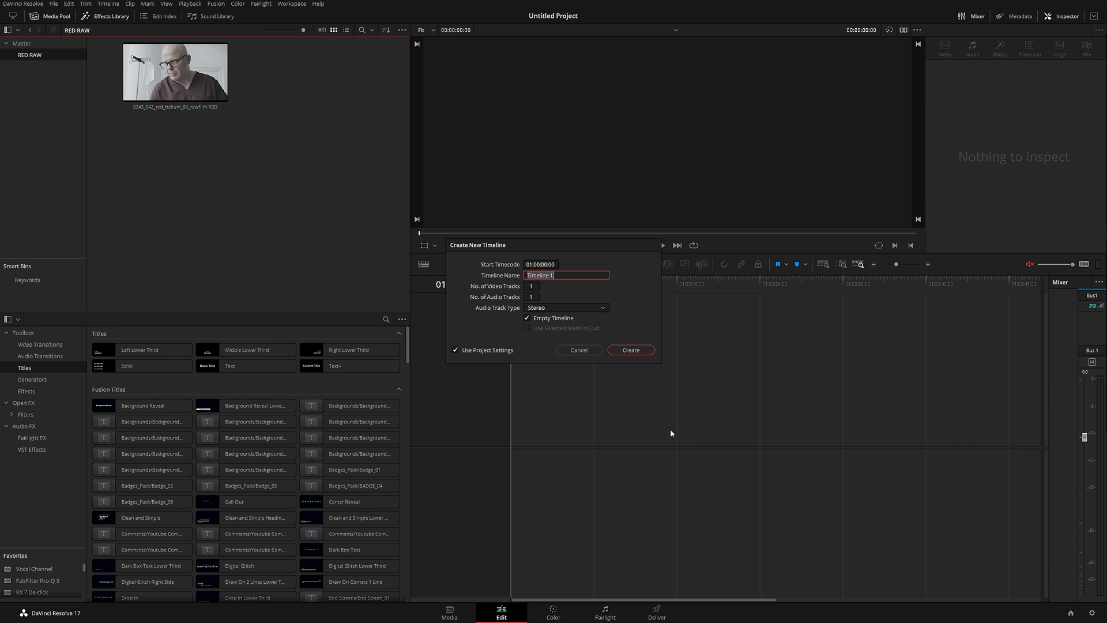
left_click(527, 319)
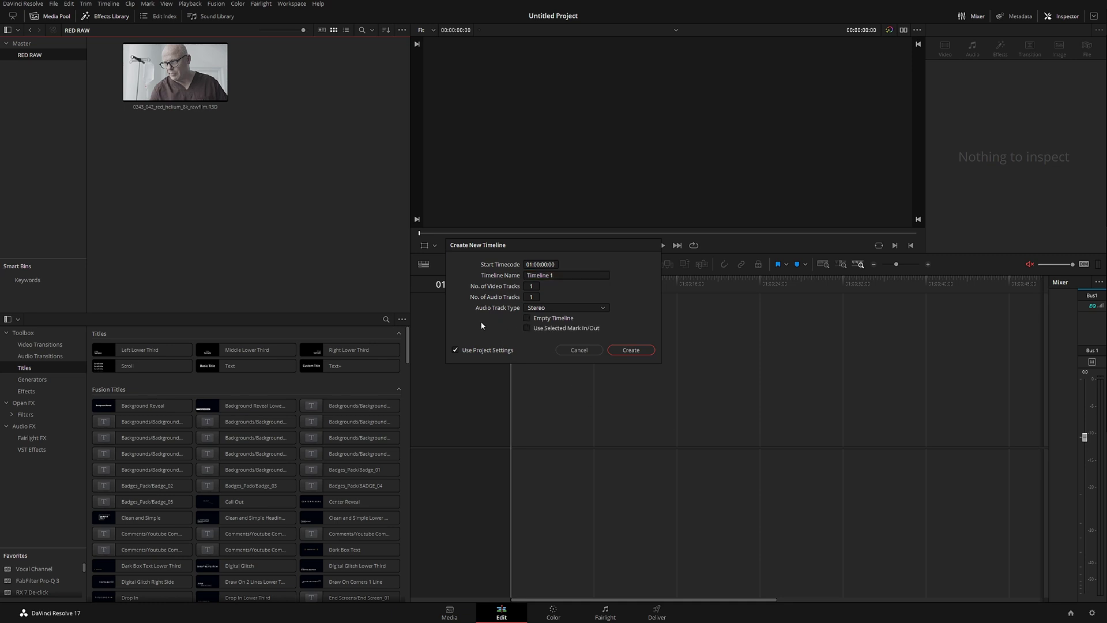
left_click(631, 350)
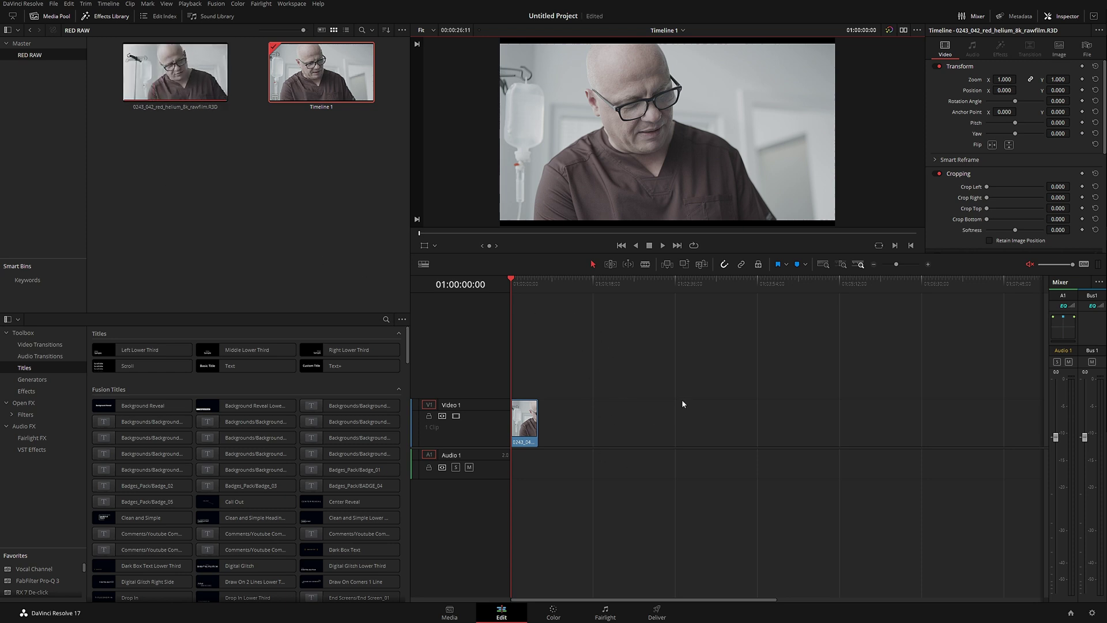
left_click(523, 287)
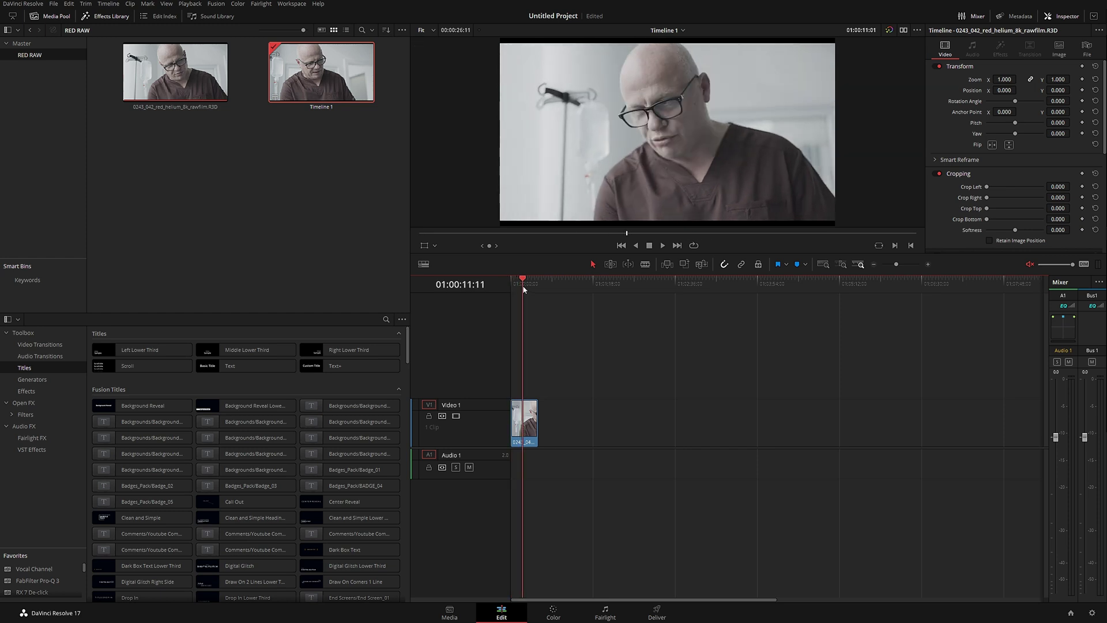
left_click_drag(524, 289, 511, 284)
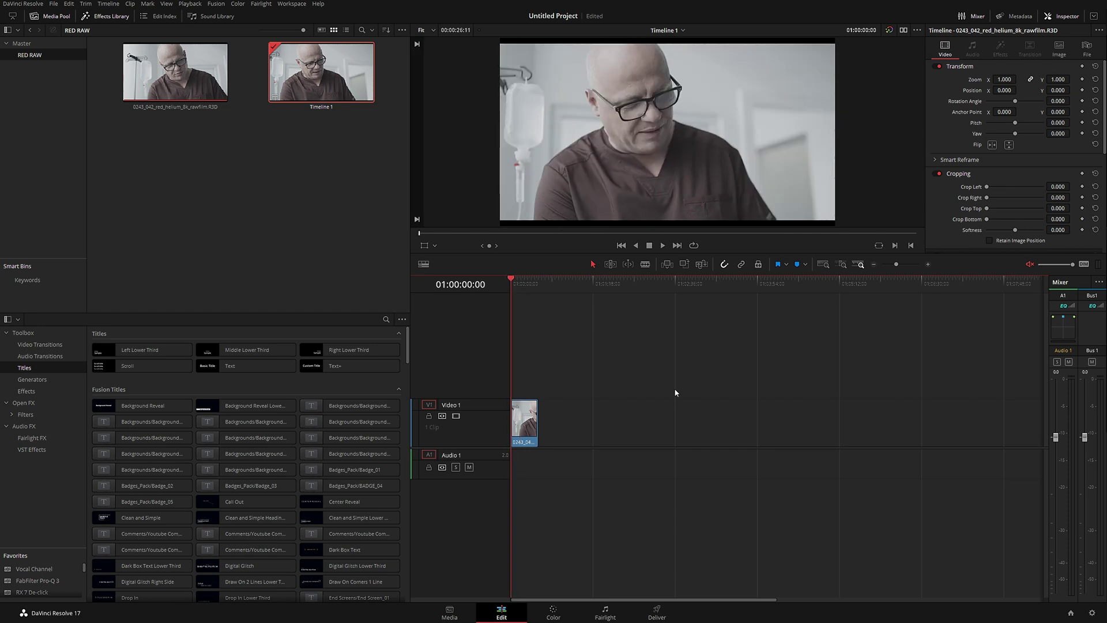